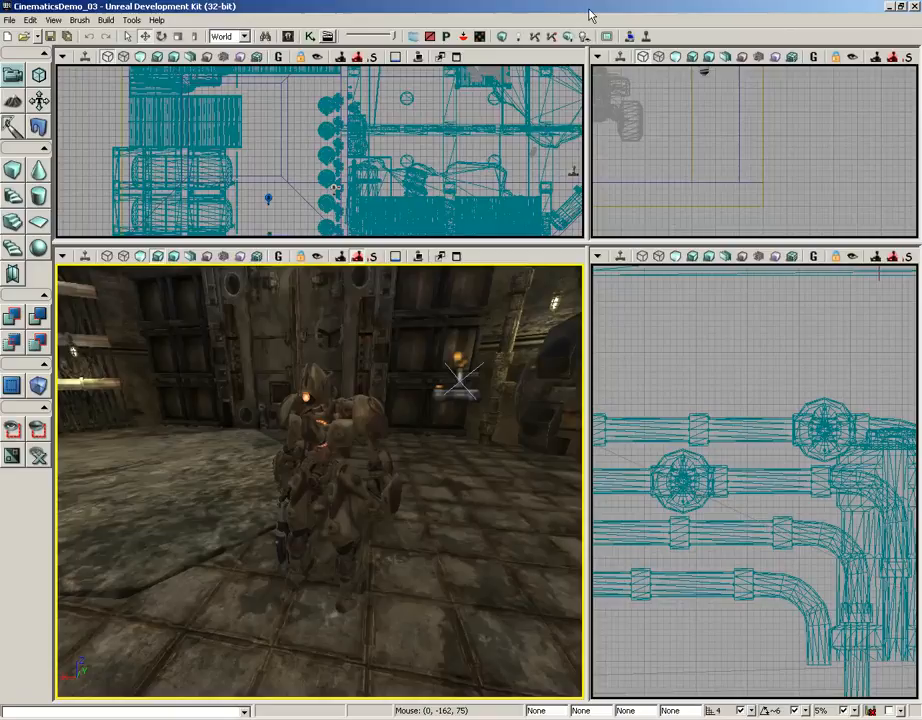
Select the robot skeletal mesh, open the Matinee sequence from Kismet, and clear the Kismet window away from the perspective view
left_click(344, 410)
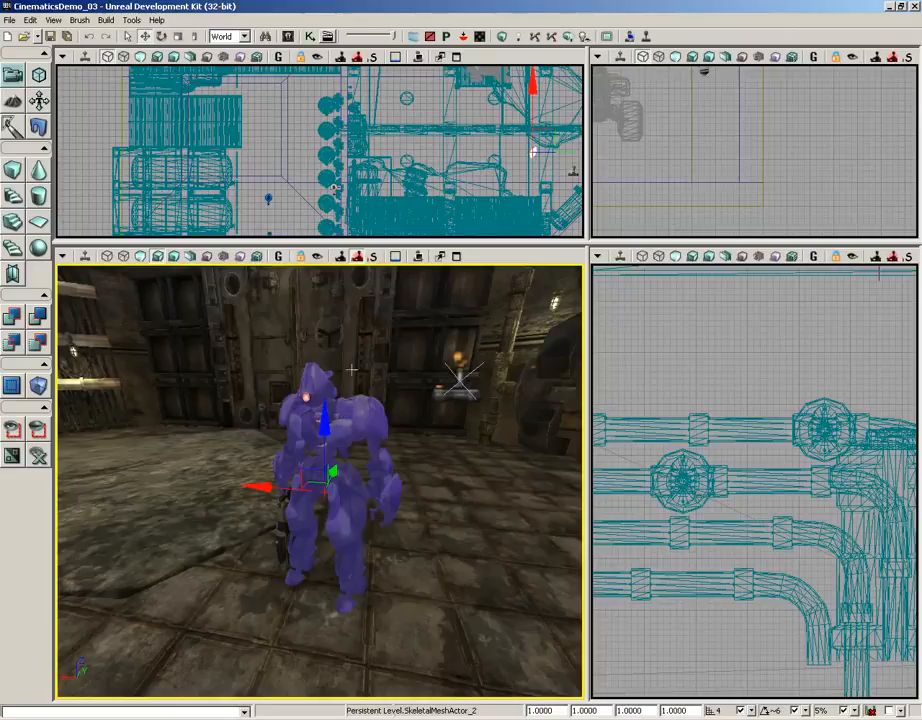
left_click(309, 36)
left_click(527, 294)
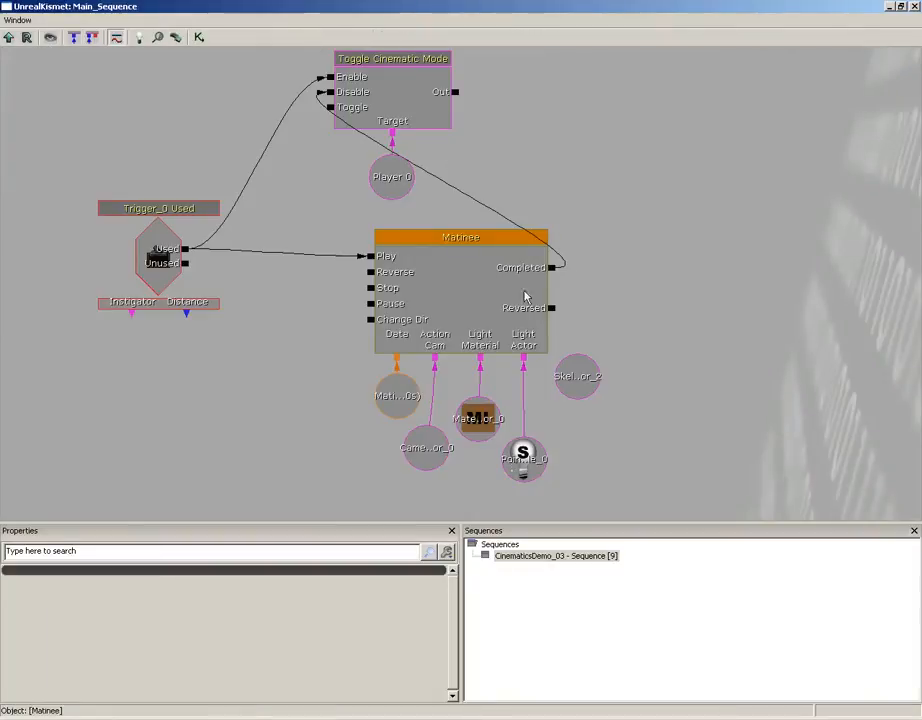
right_click(438, 270)
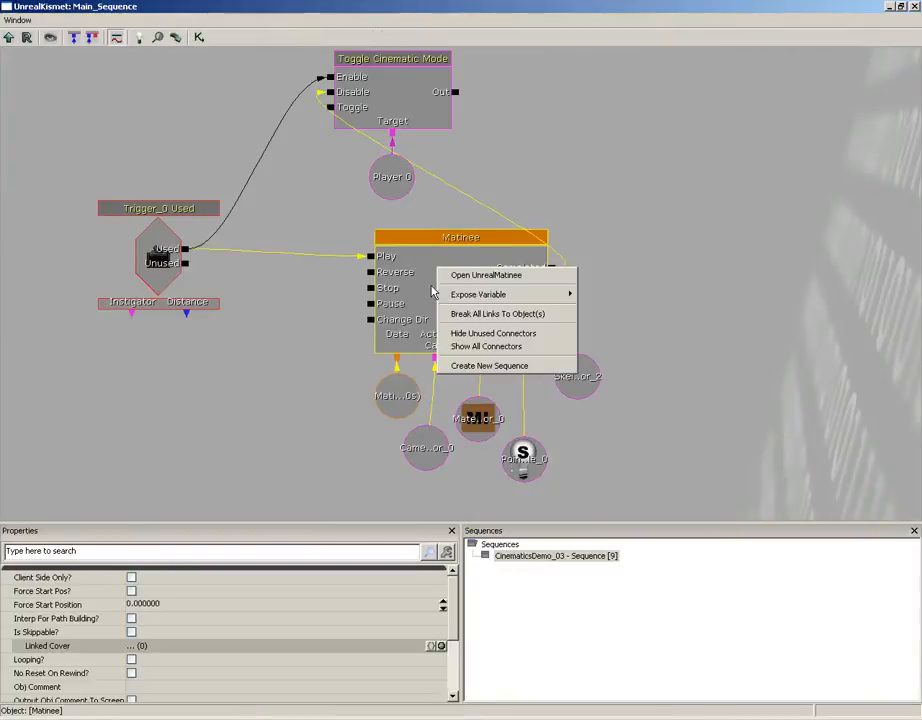
left_click(441, 278)
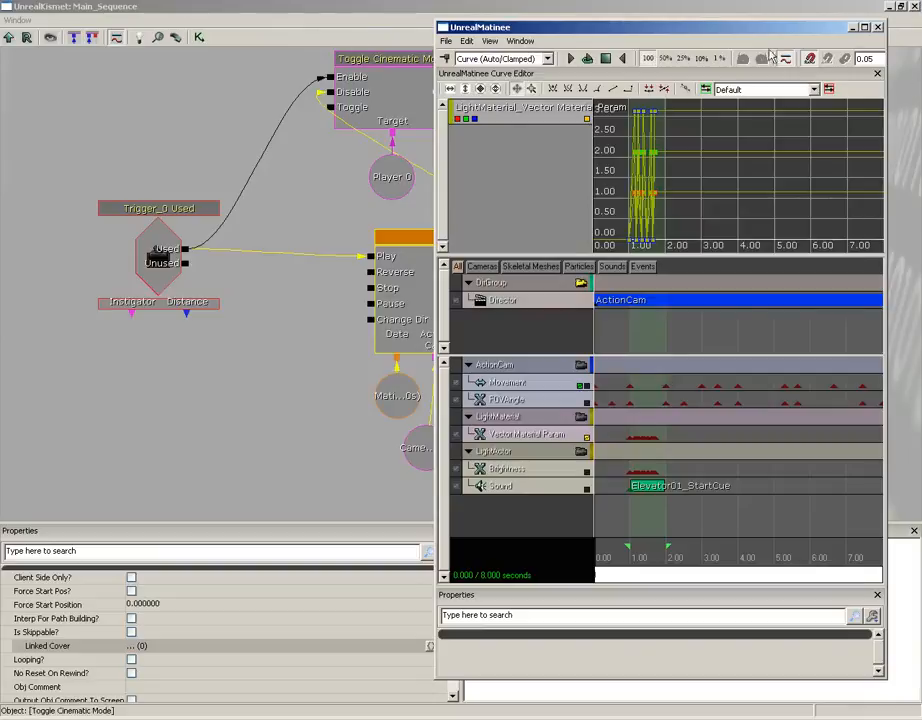
left_click(913, 6)
left_click_drag(686, 33, 709, 33)
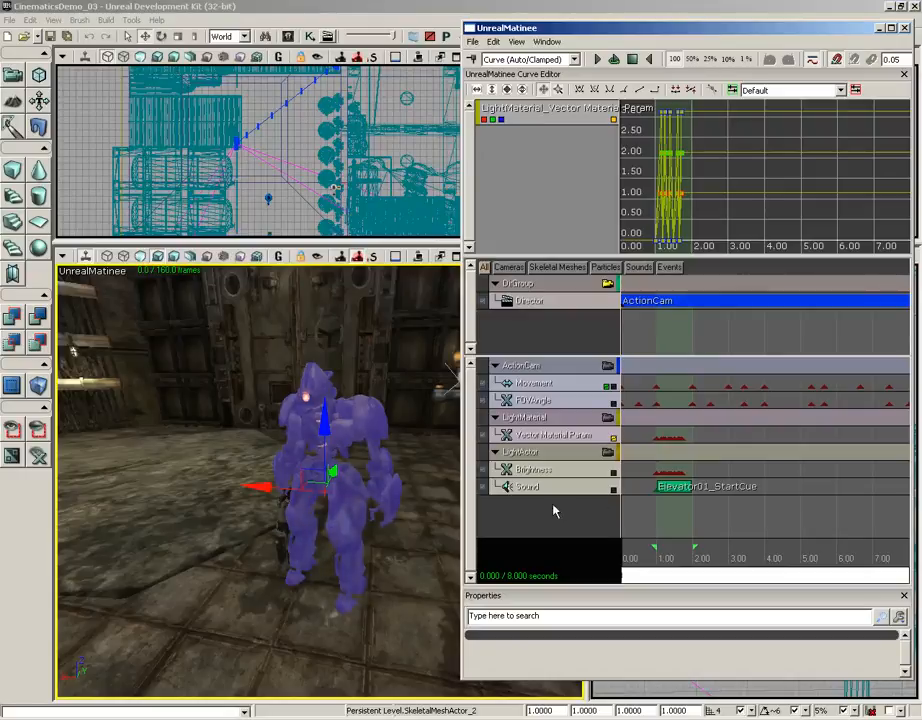
With the robot selected, add a new empty Matinee group named EnemyRobot
left_click(356, 424)
left_click(355, 420)
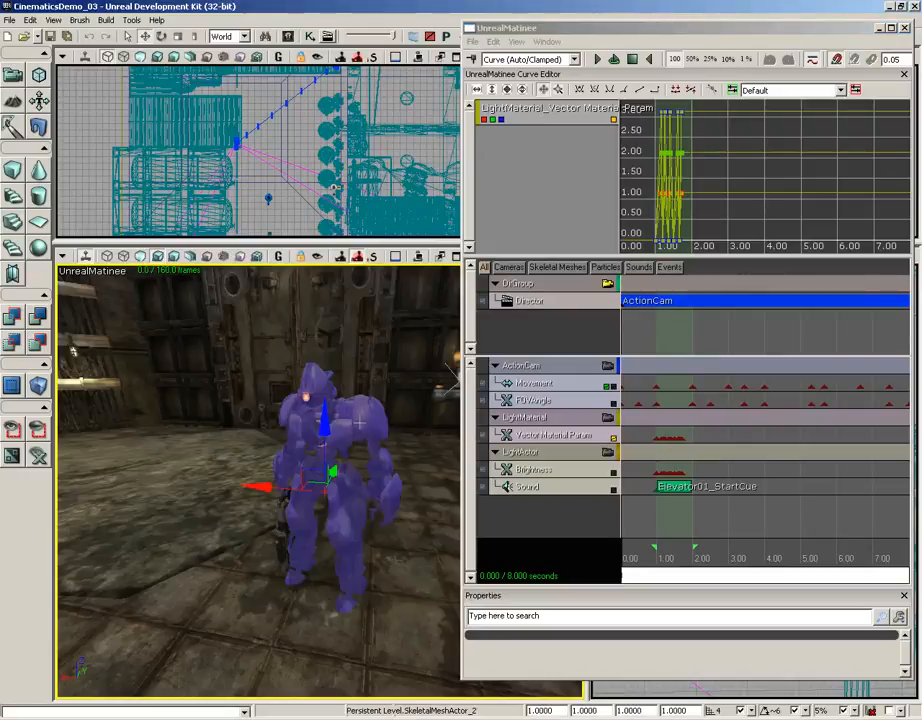
right_click(504, 486)
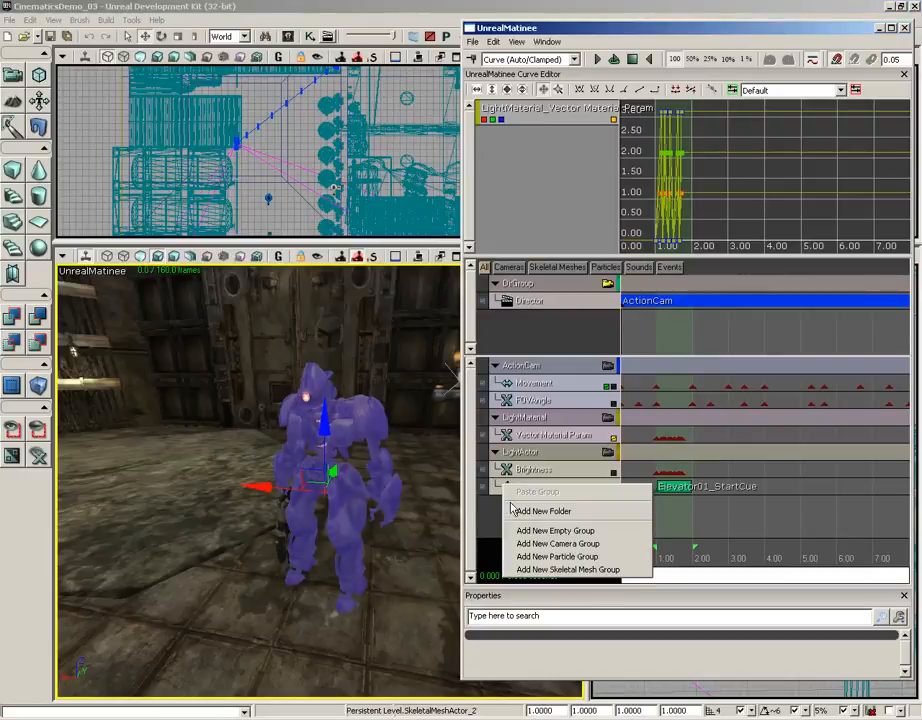
left_click(549, 531)
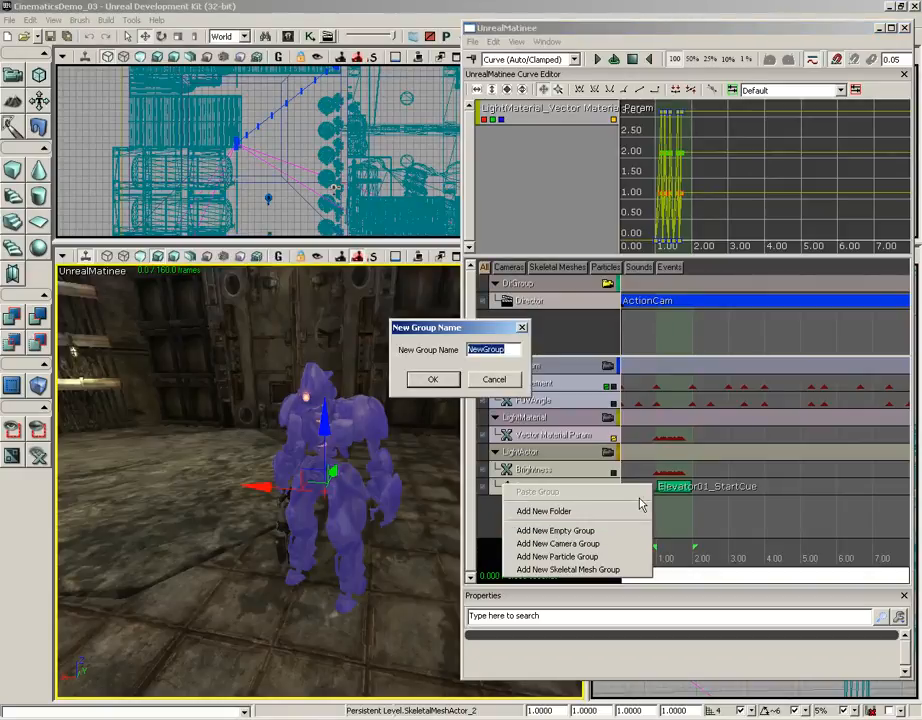
type("EnemyRobot")
key("Return")
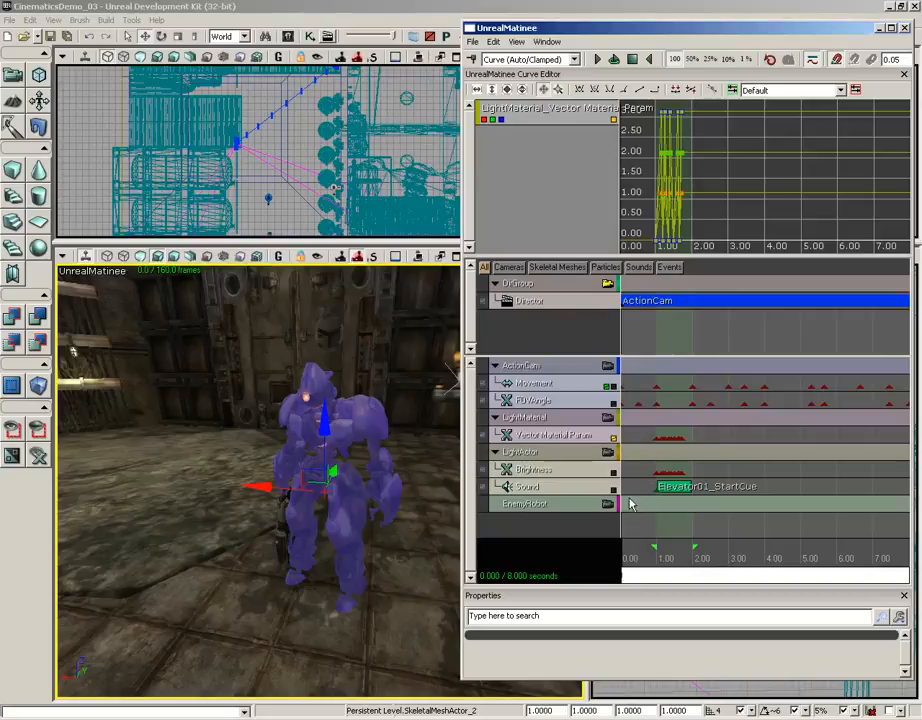
Add a Group Anim Sets entry to the EnemyRobot group and assign the K_AnimHuman_BaseMale AnimSet to it
left_click(558, 508)
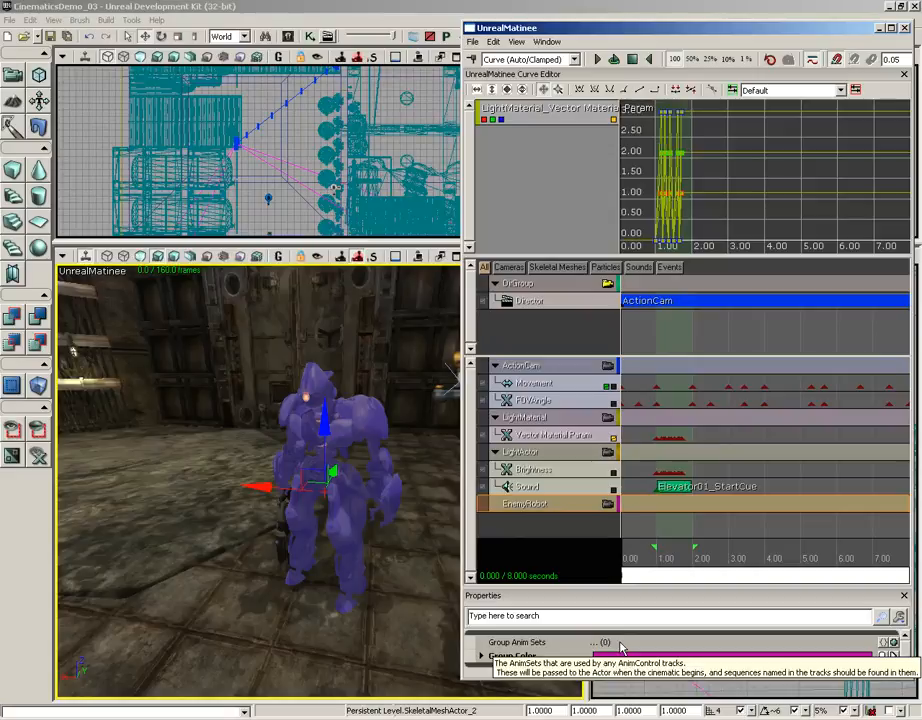
left_click(890, 642)
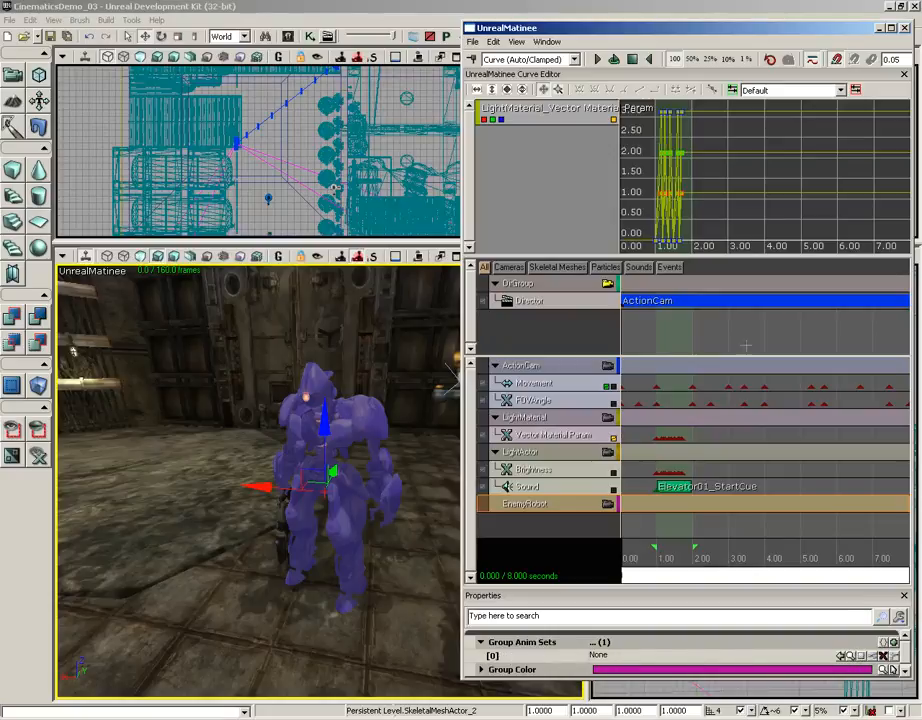
left_click(299, 40)
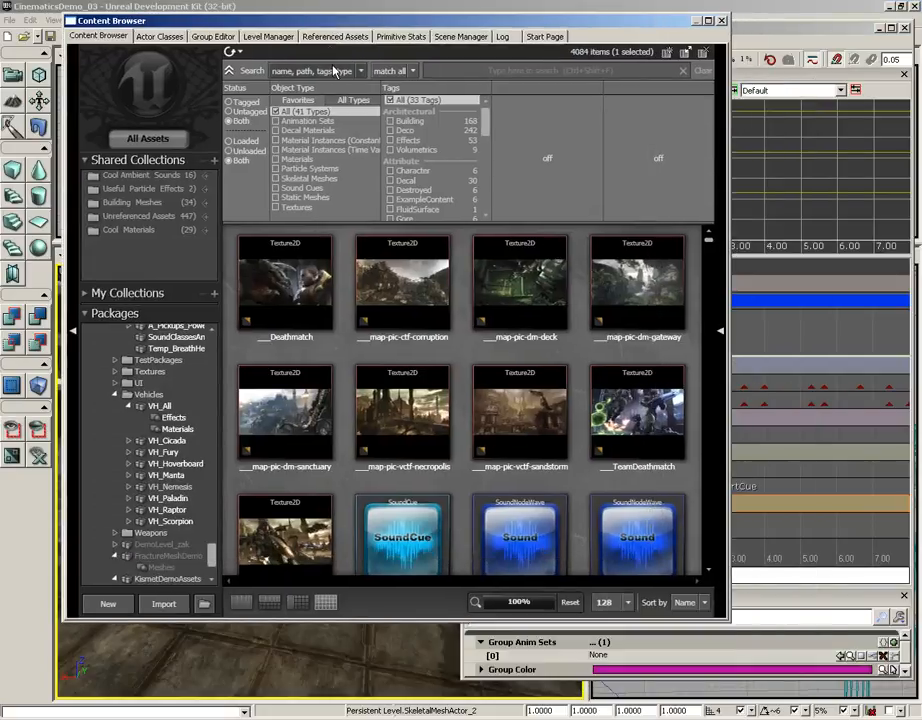
left_click(318, 123)
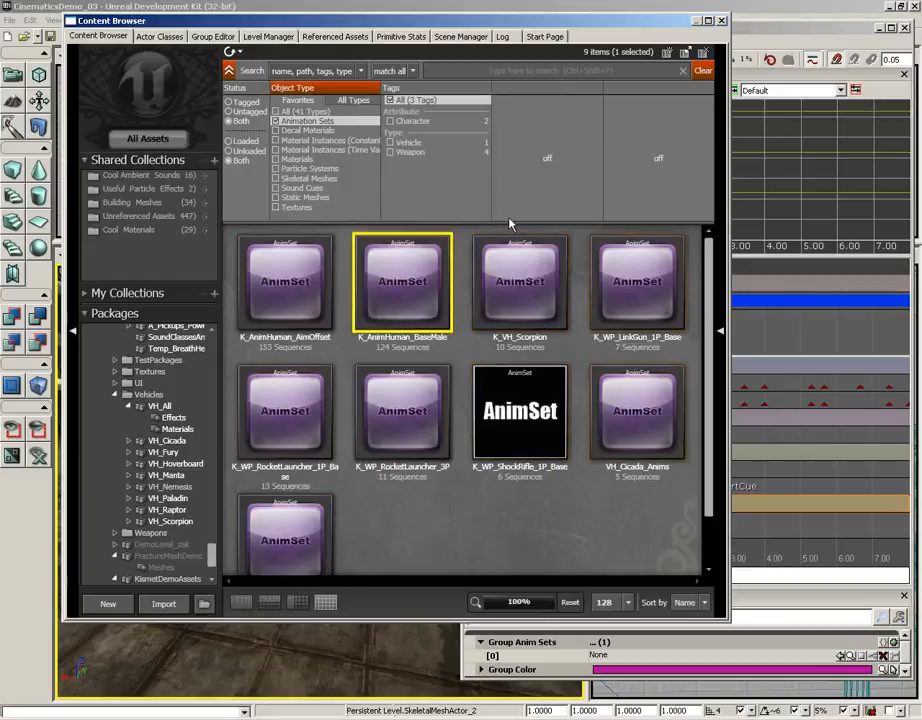
mouse_move(380, 342)
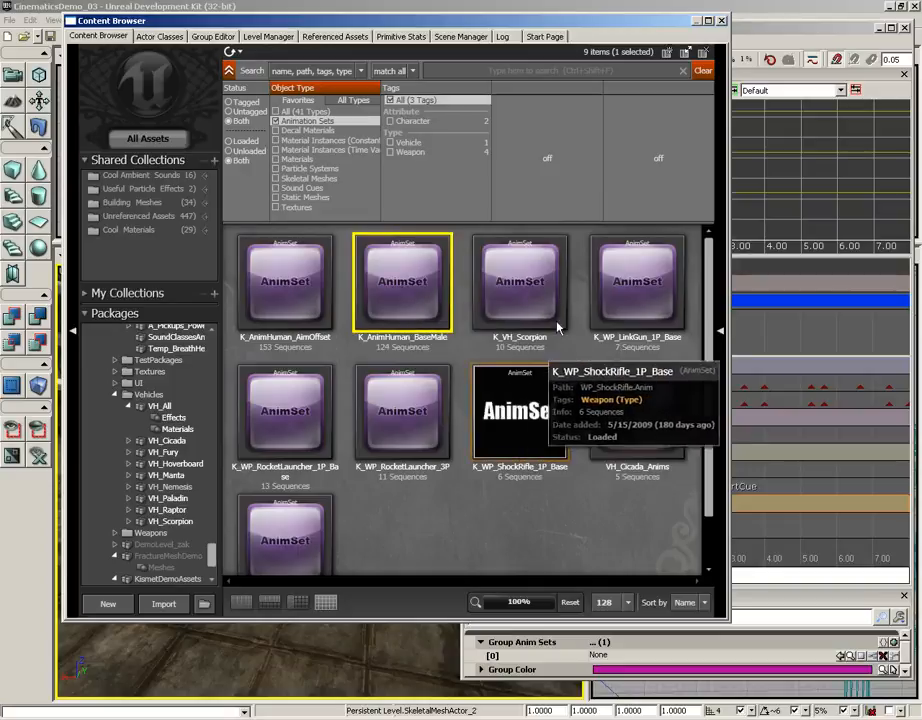
left_click(721, 20)
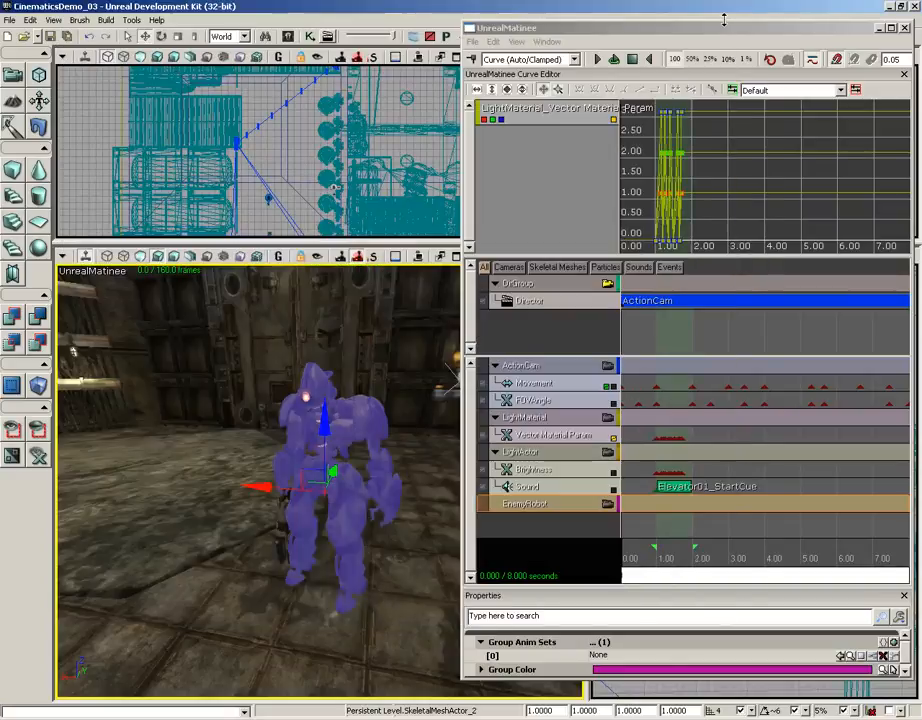
left_click(840, 657)
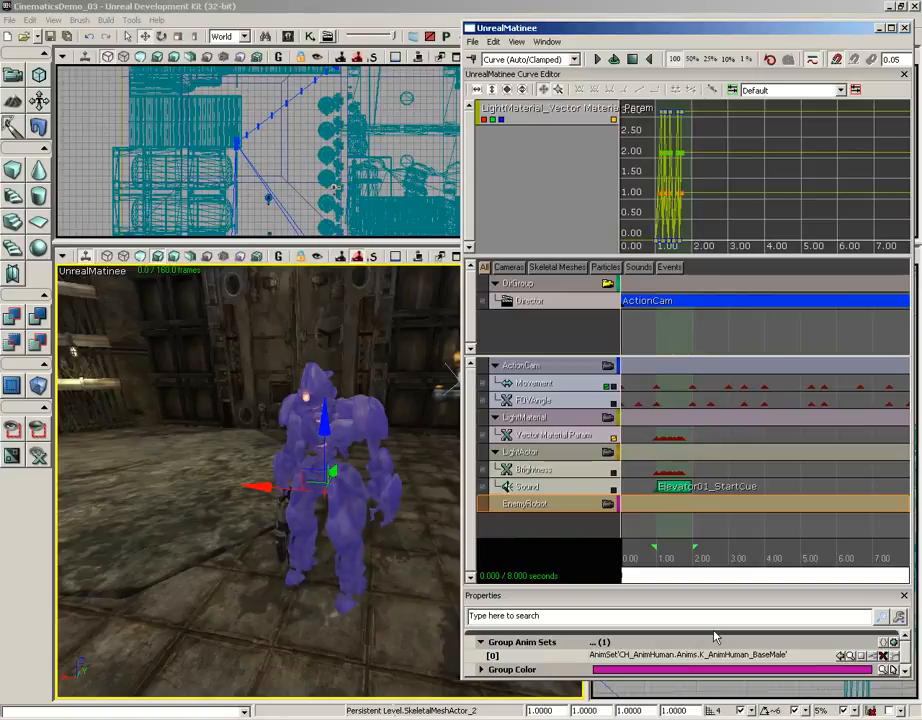
Add a new Anim Control track to the EnemyRobot group and enlarge the Matinee window so the track area has more room
right_click(530, 508)
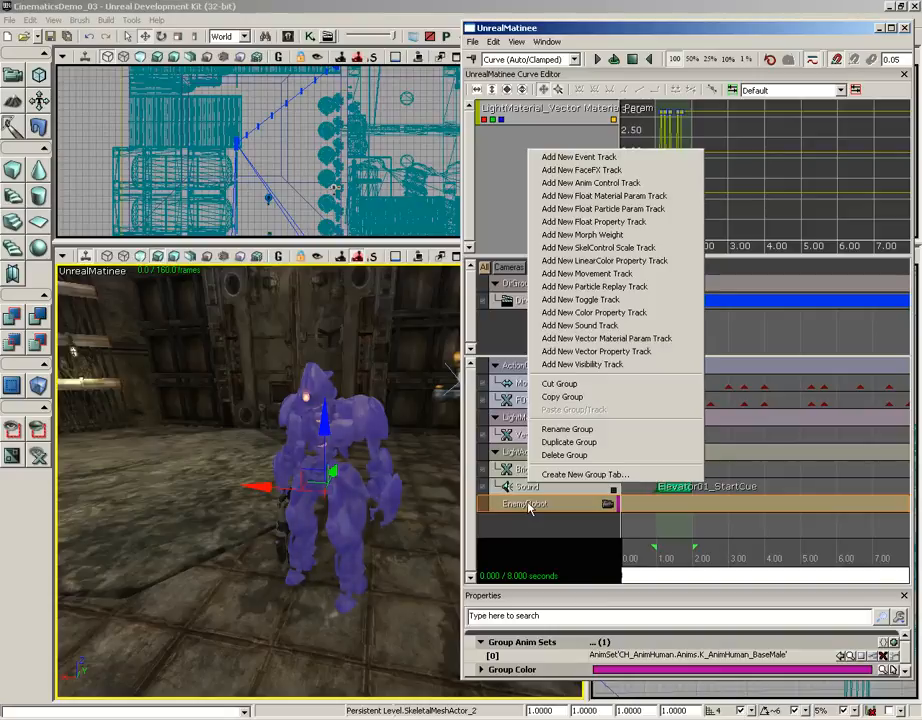
left_click(660, 184)
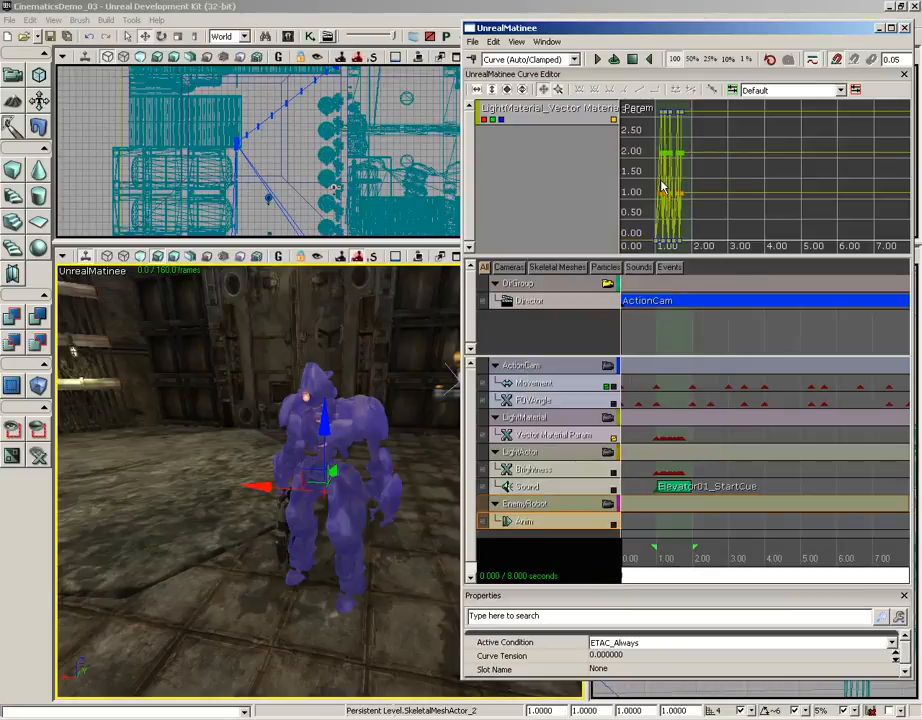
left_click_drag(519, 30, 474, 0)
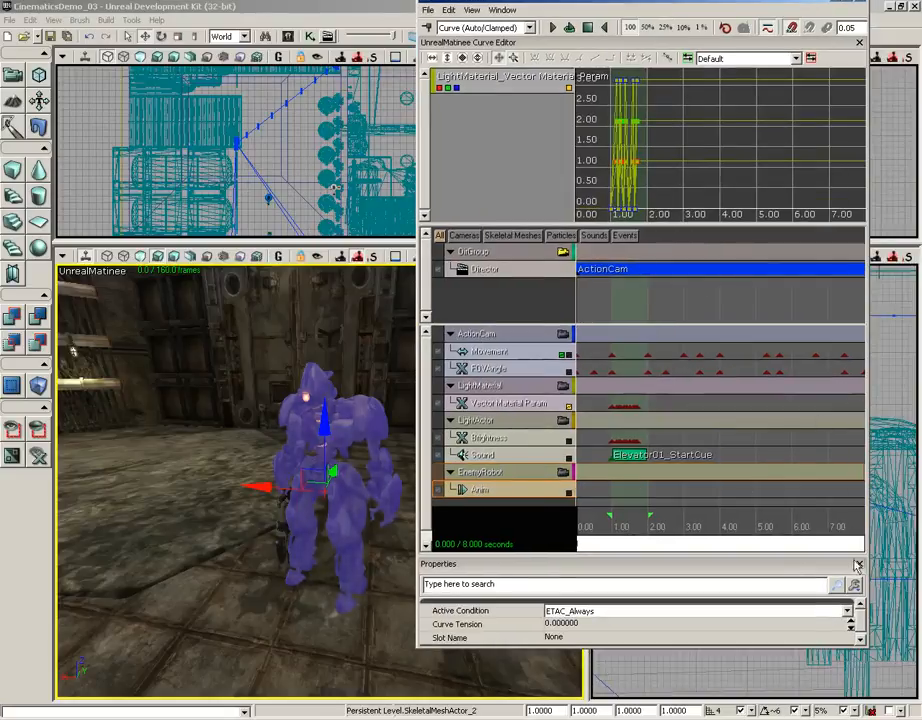
left_click_drag(866, 647, 873, 679)
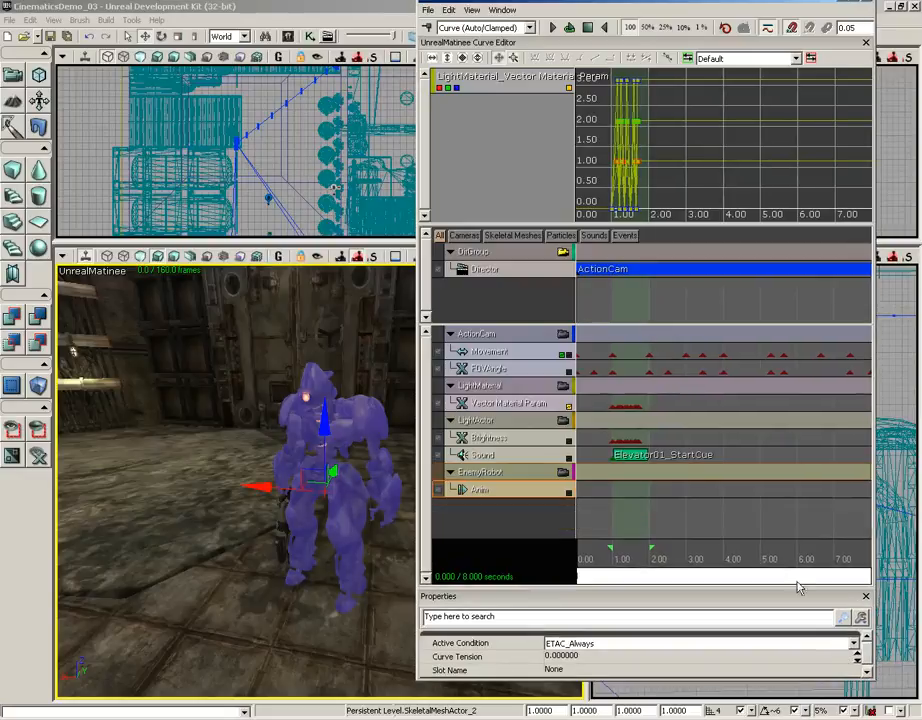
Scrub the Matinee timeline to about 4 seconds, where the camera faces the robot
left_click(601, 557)
left_click_drag(601, 557, 726, 557)
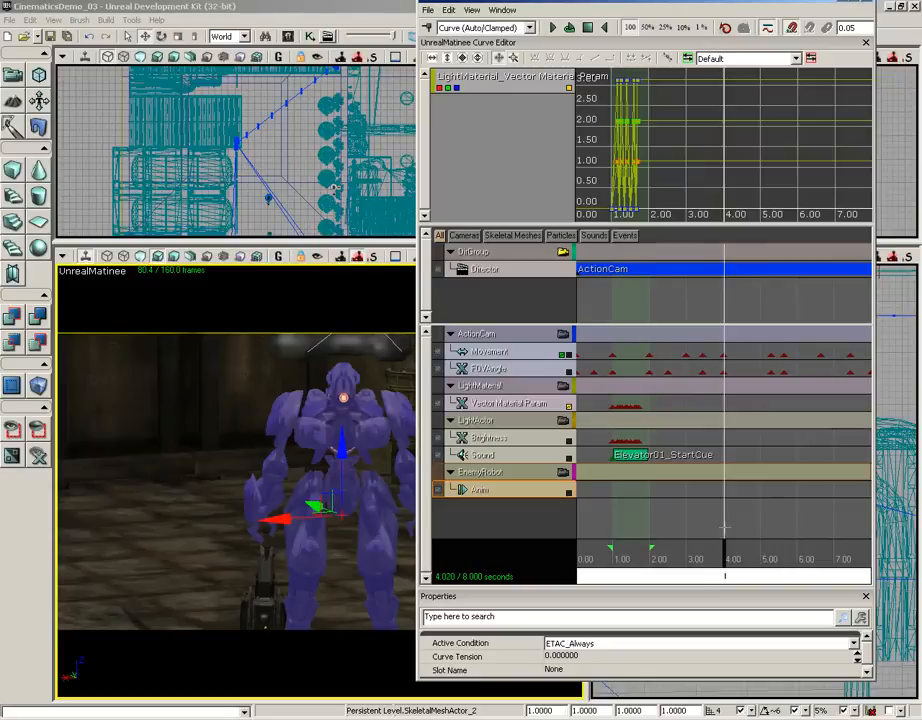
left_click_drag(450, 4, 468, 19)
Open the K_AnimHuman_BaseMale AnimSet in the AnimSet Editor for a close look at the preview character
left_click(266, 37)
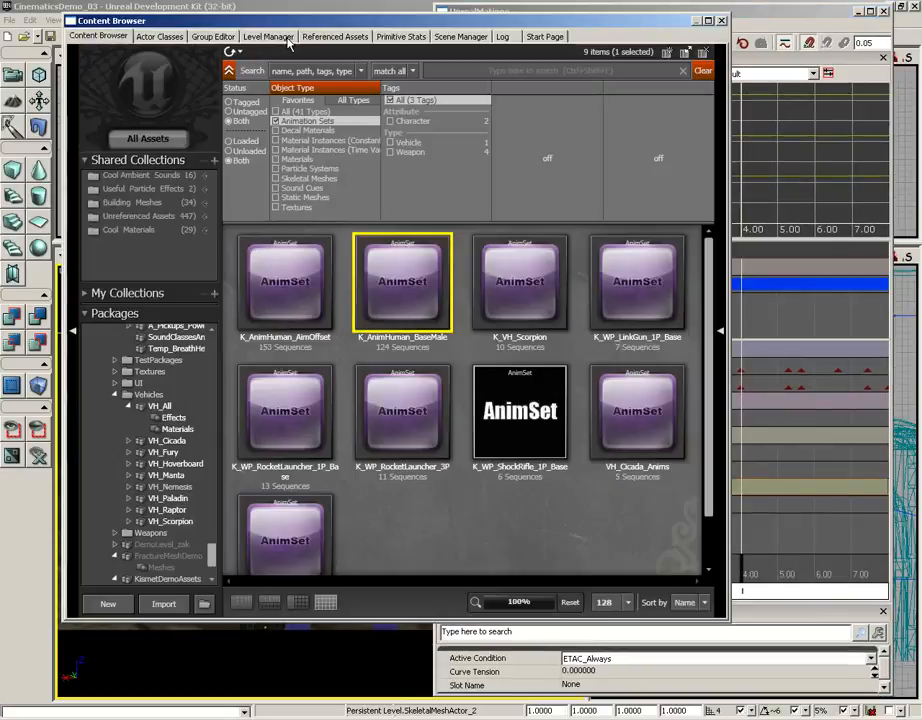
double_click(412, 277)
left_click_drag(412, 277, 825, 301)
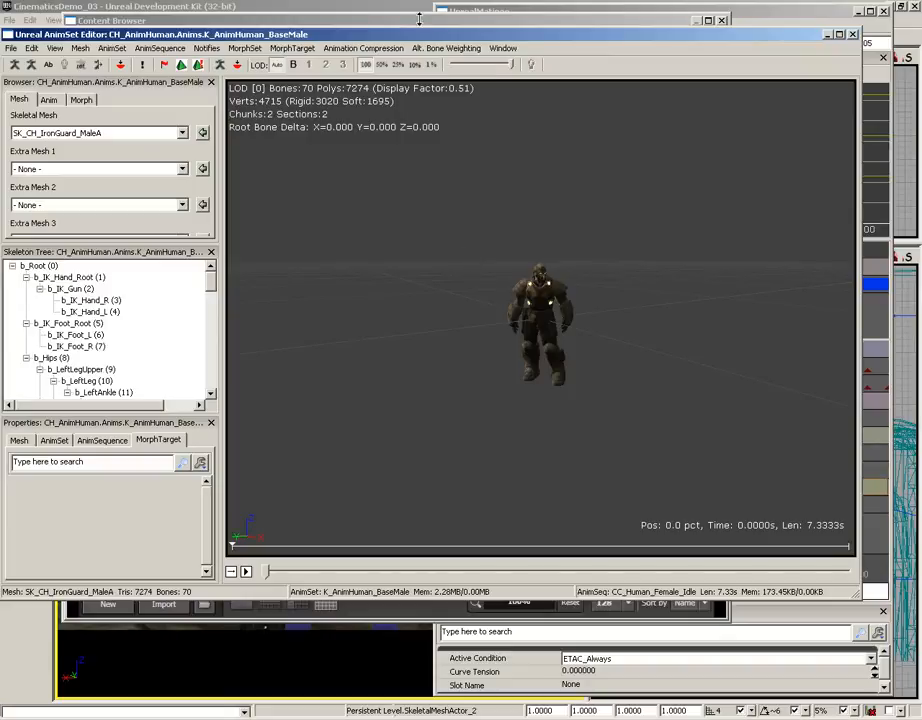
left_click_drag(428, 35, 445, 36)
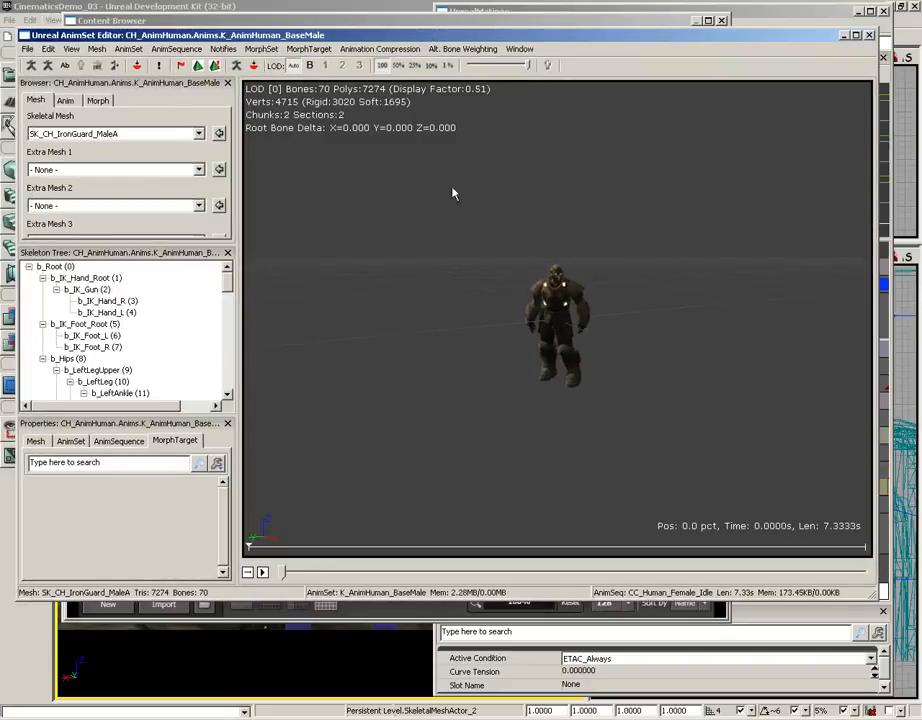
left_click_drag(453, 193, 543, 195)
right_click_drag(551, 217, 549, 134)
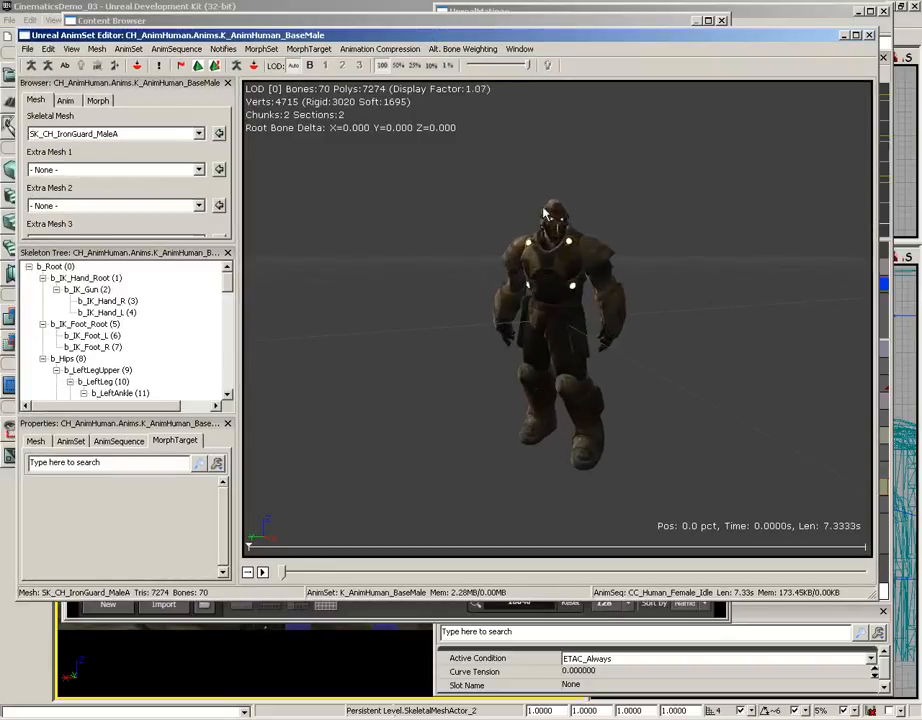
left_click_drag(543, 213, 508, 214)
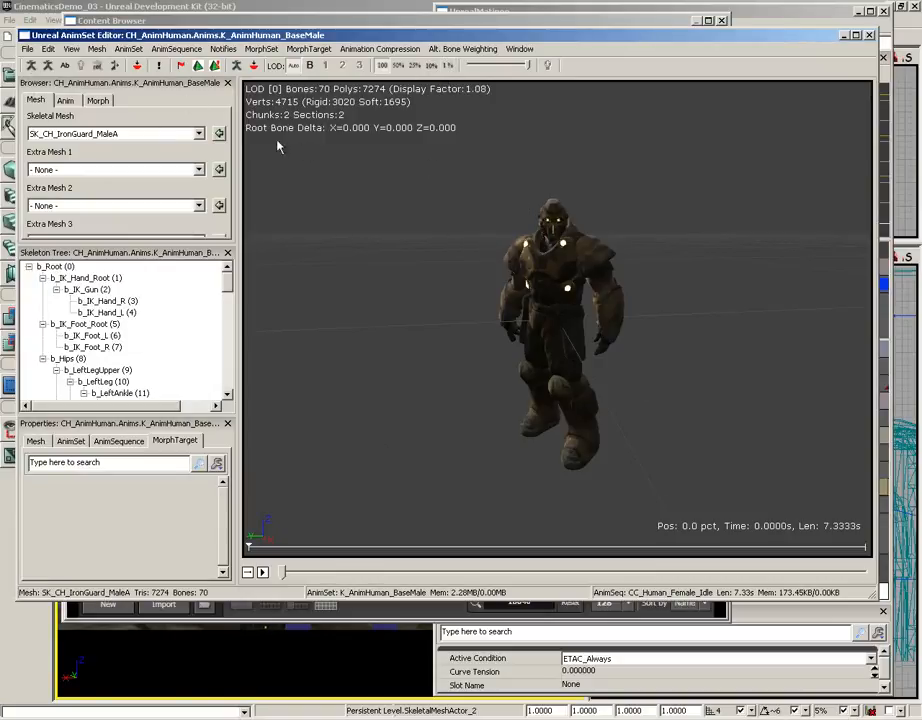
Show the AnimSet's animation sequences and enlarge the list area so more of them fit
left_click(66, 102)
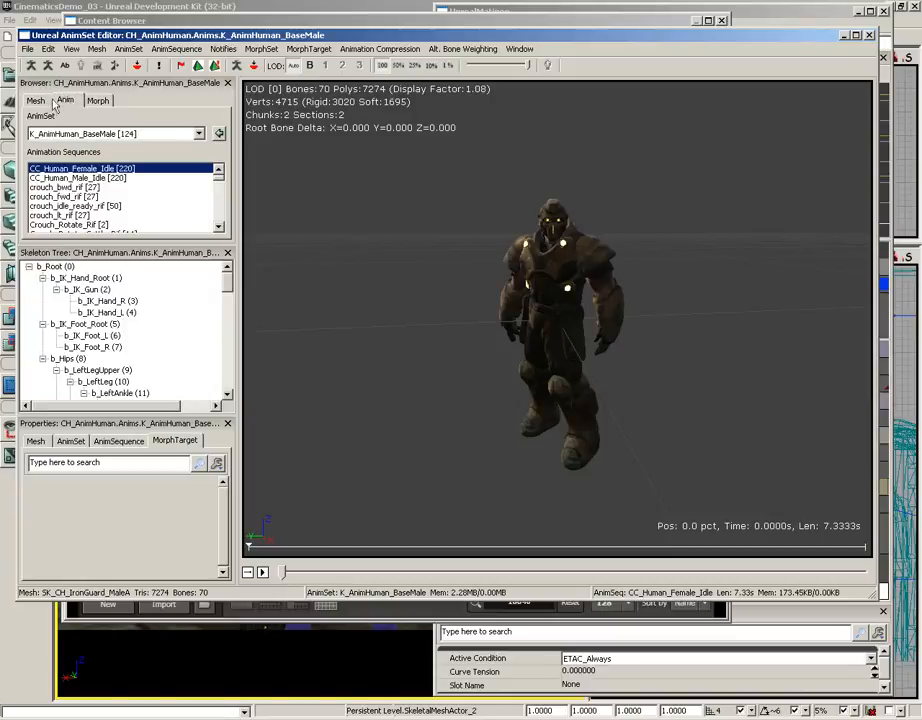
left_click_drag(180, 244, 177, 337)
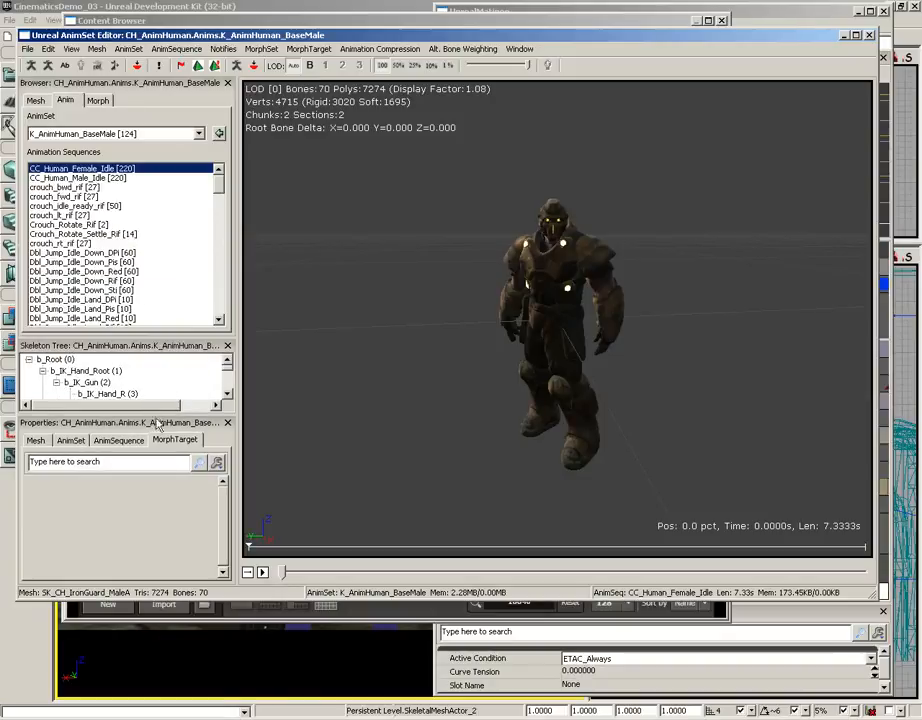
left_click_drag(155, 412, 155, 490)
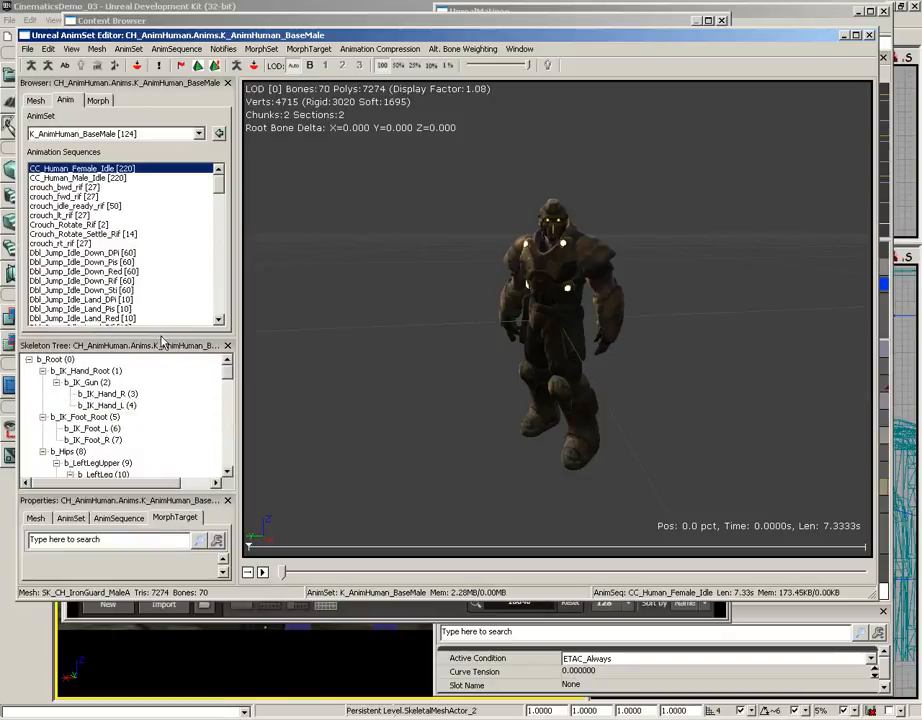
left_click_drag(160, 338, 160, 433)
mouse_move(219, 205)
left_mouse_down()
mouse_move(219, 252)
mouse_move(221, 202)
left_mouse_up()
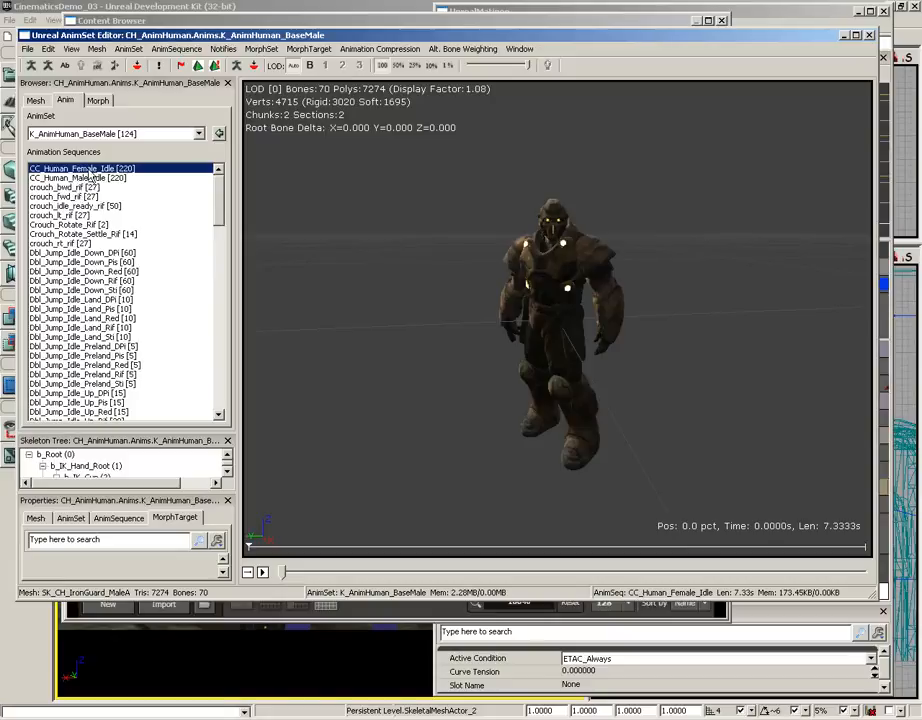
Preview the CC_Human_Female_Idle and feigndeath_getup_back animation sequences on the character
left_click(263, 572)
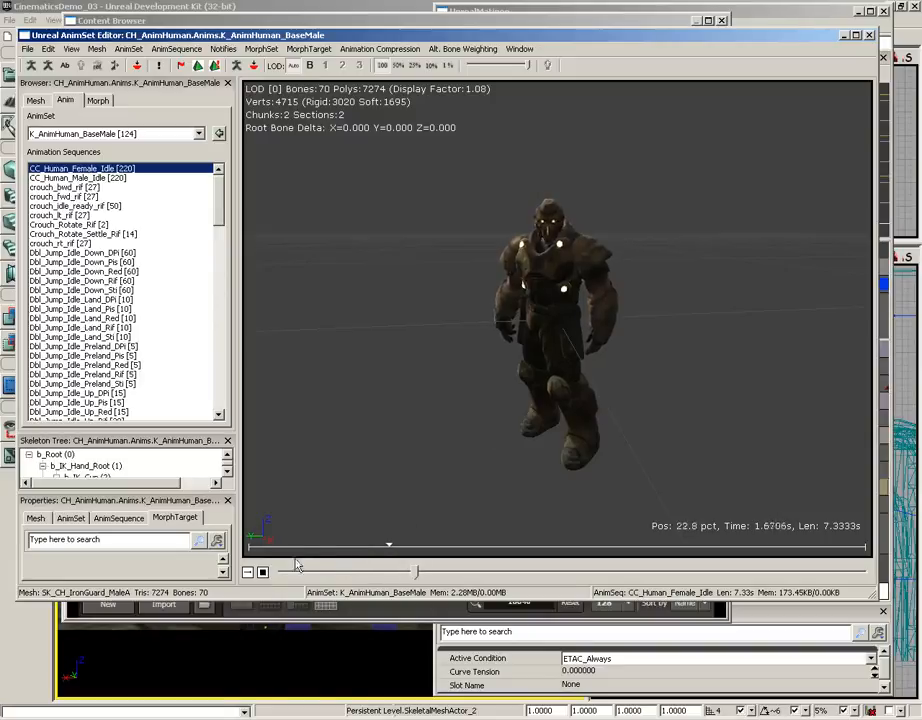
left_click(264, 572)
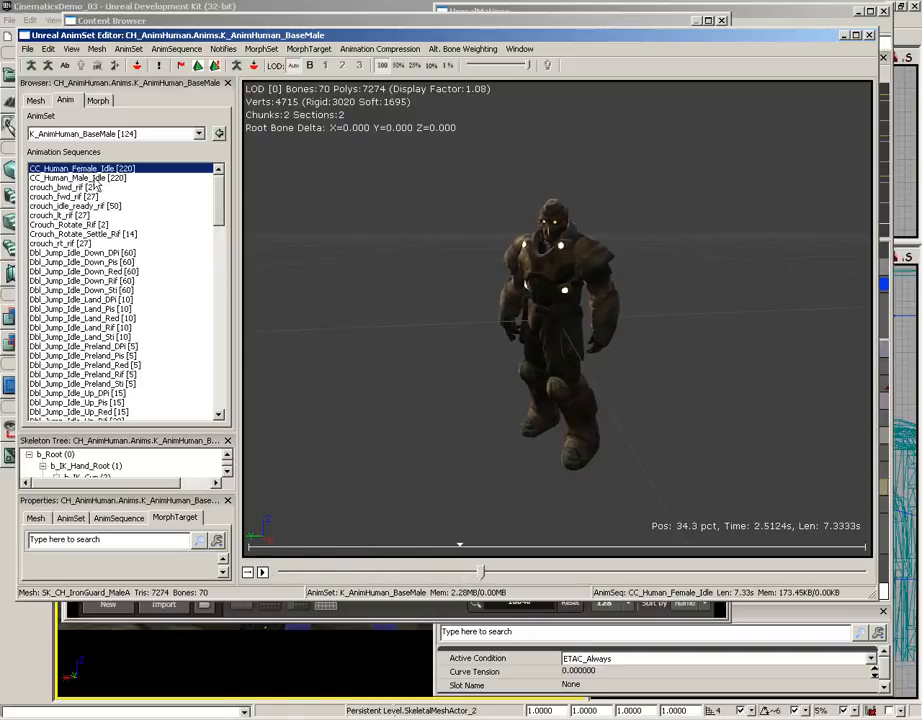
left_click_drag(220, 190, 223, 236)
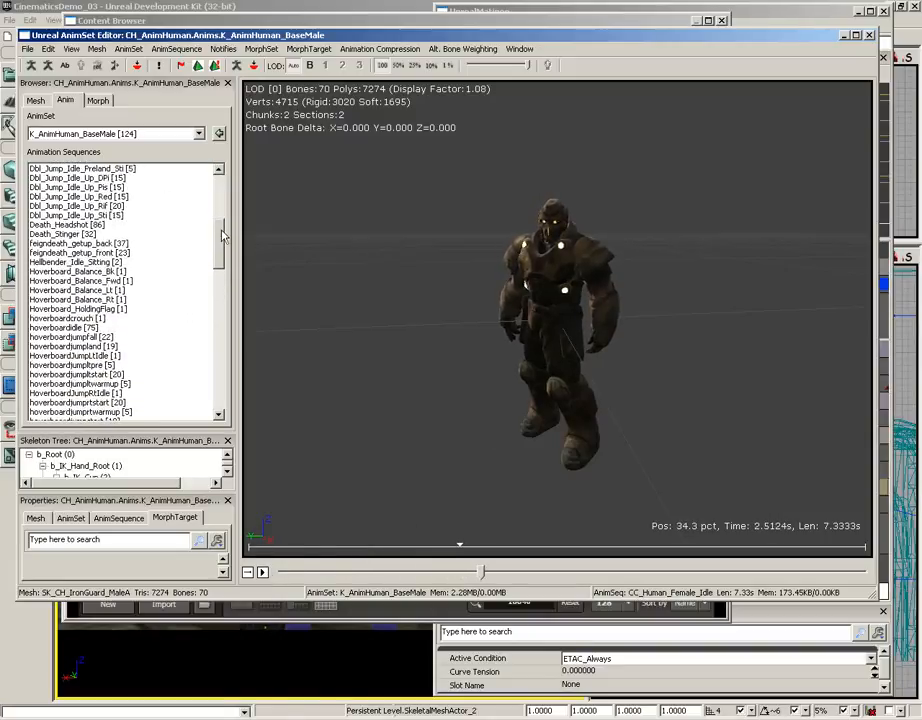
left_click(78, 243)
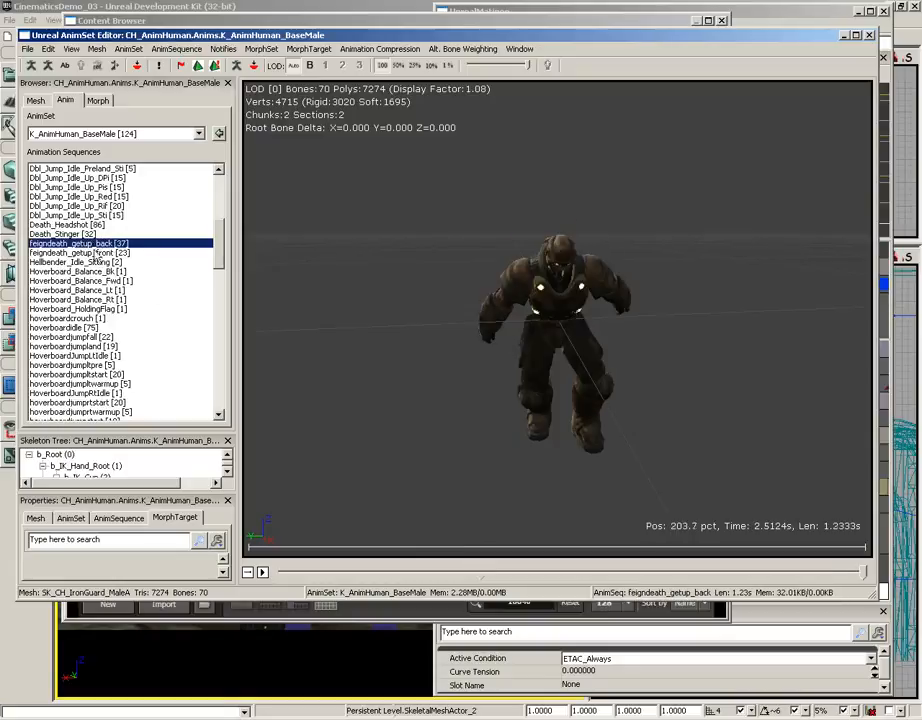
left_click(262, 572)
Preview the full-body taunts Taunt_FB_BringItOn and Taunt_FB_Hoolahoop near the end of the sequence list
left_click_drag(220, 228, 220, 395)
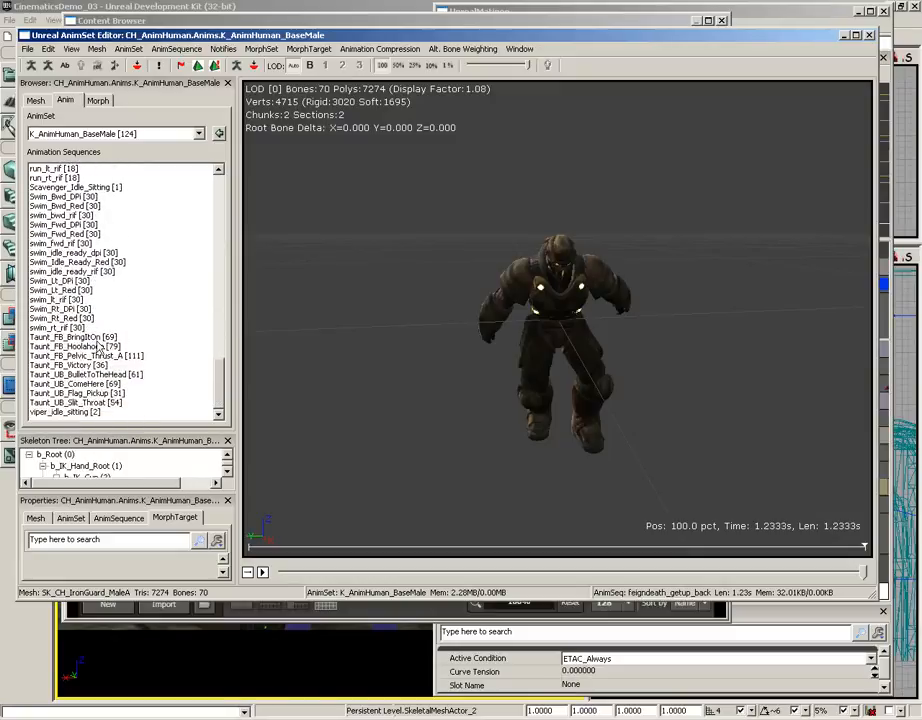
left_click(97, 340)
left_click(262, 572)
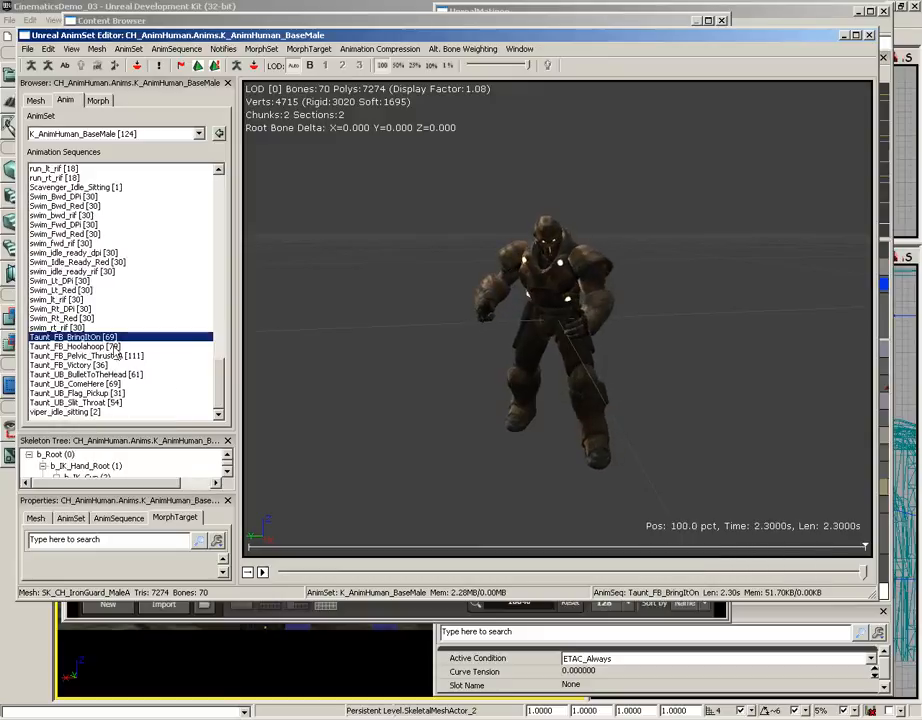
left_click(117, 347)
left_click(262, 572)
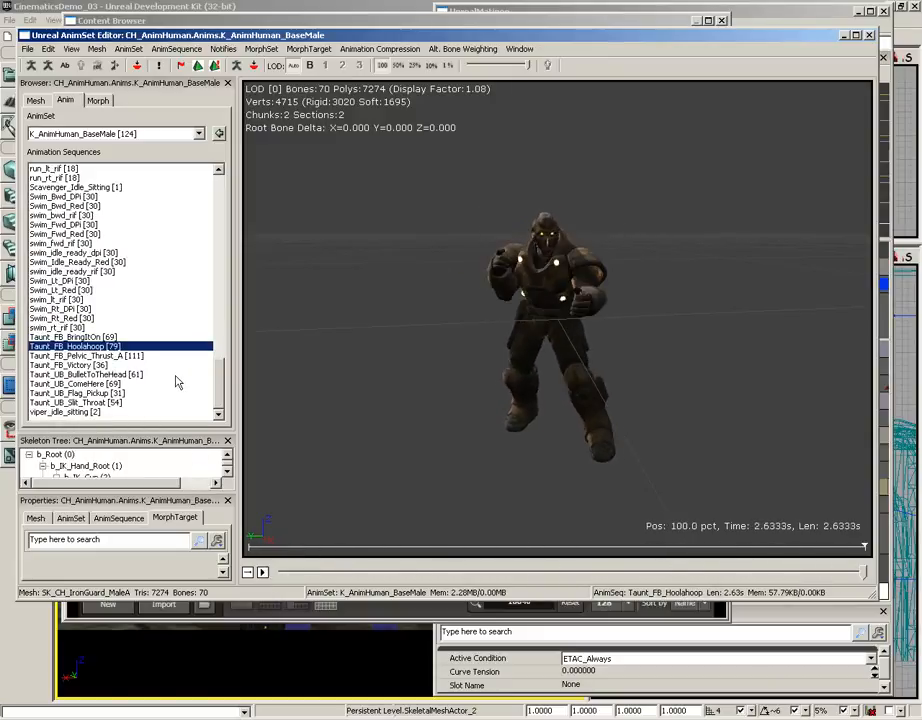
Play the Taunt_UB_Slit_Throat sequence as a preview and close the AnimSet Editor and Content Browser
left_click(106, 374)
left_click(104, 403)
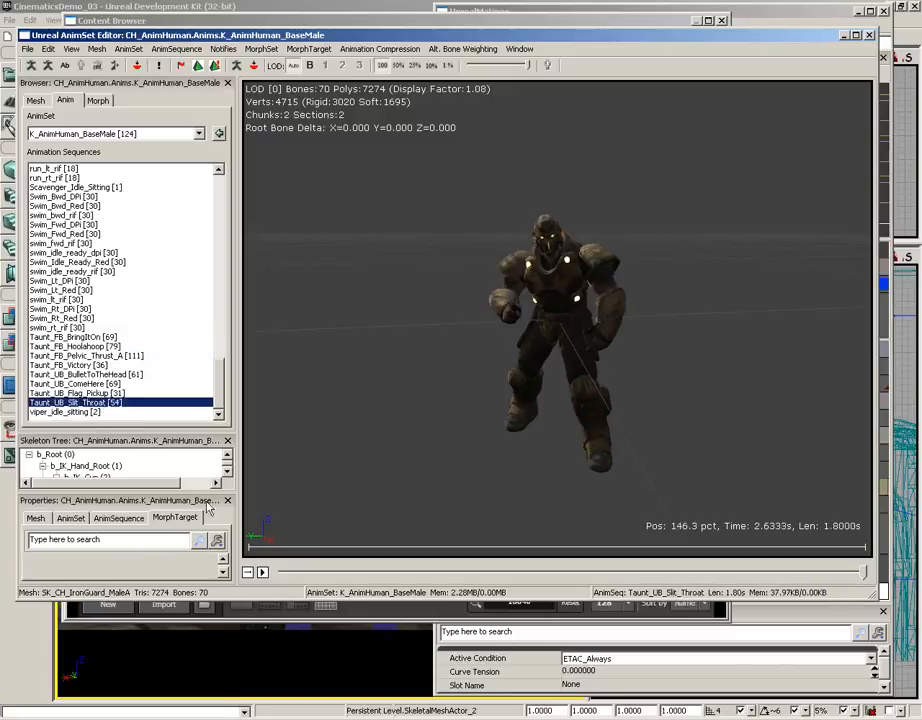
left_click(262, 573)
left_click(264, 577)
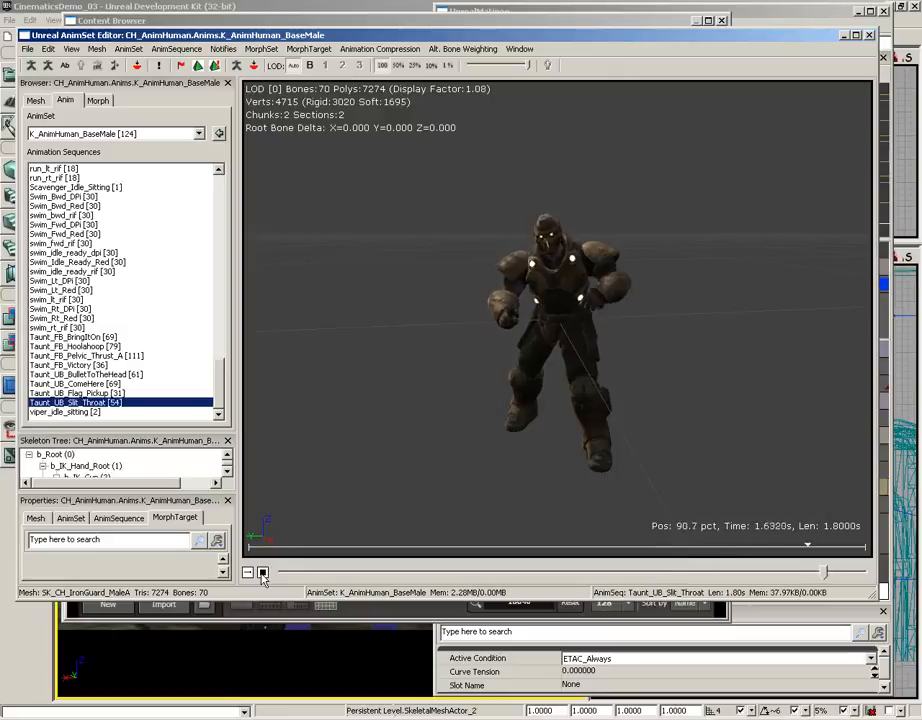
left_click(869, 35)
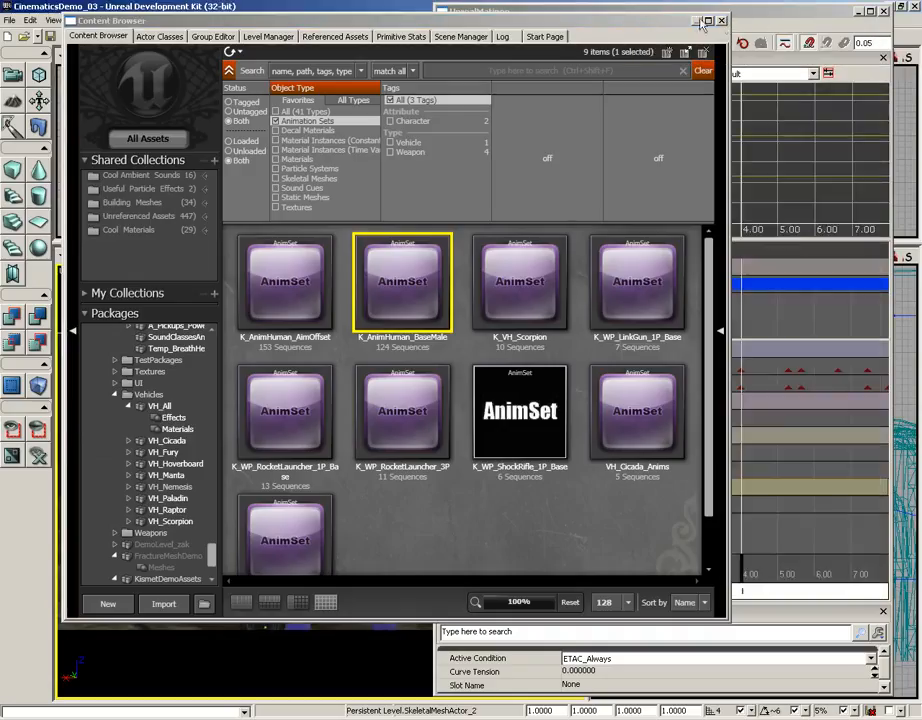
left_click(721, 21)
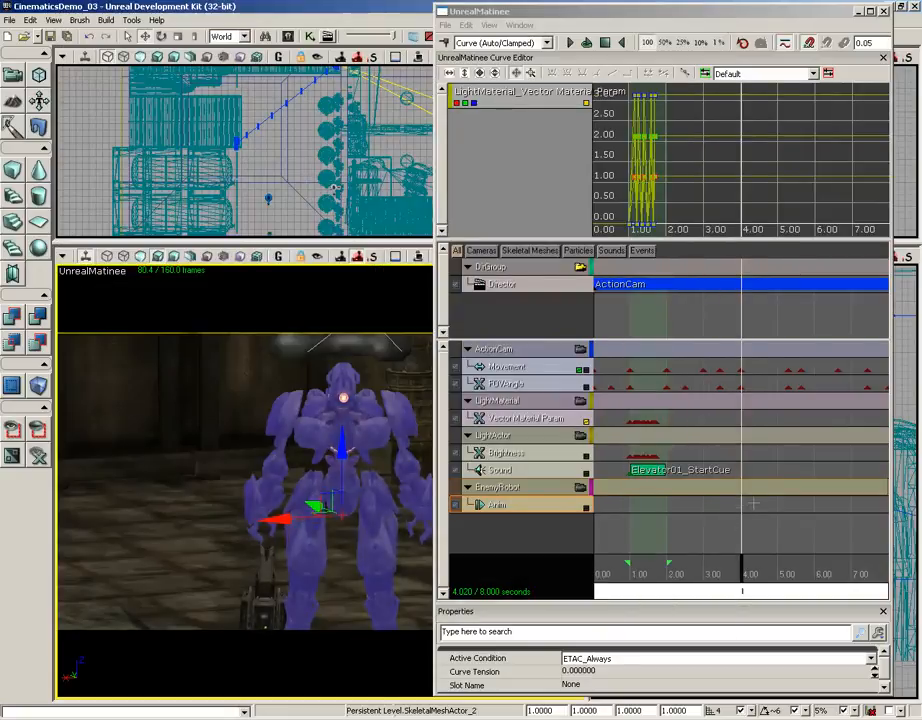
Add a key with the Taunt_UB_Slit_Throat sequence at about 4 seconds on the EnemyRobot group's Anim track
key("Return")
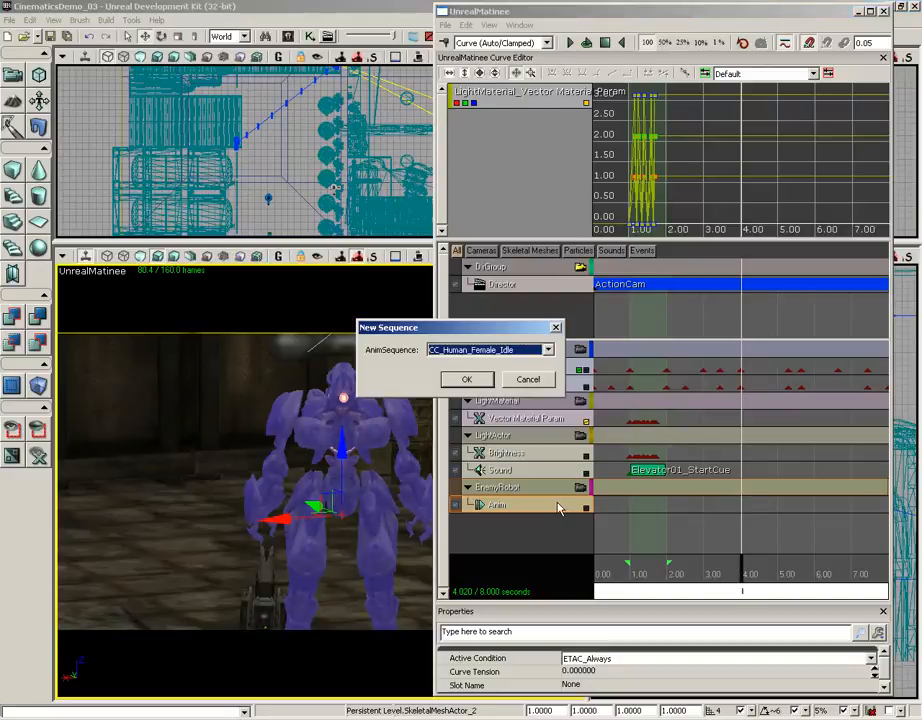
left_click(549, 350)
left_click_drag(549, 376, 549, 605)
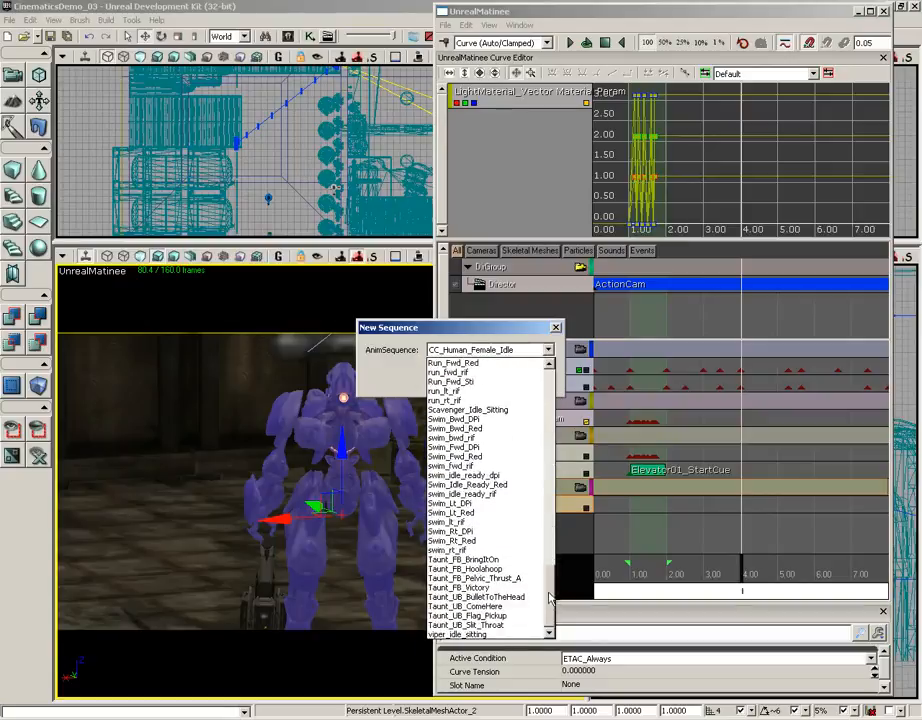
left_click(484, 627)
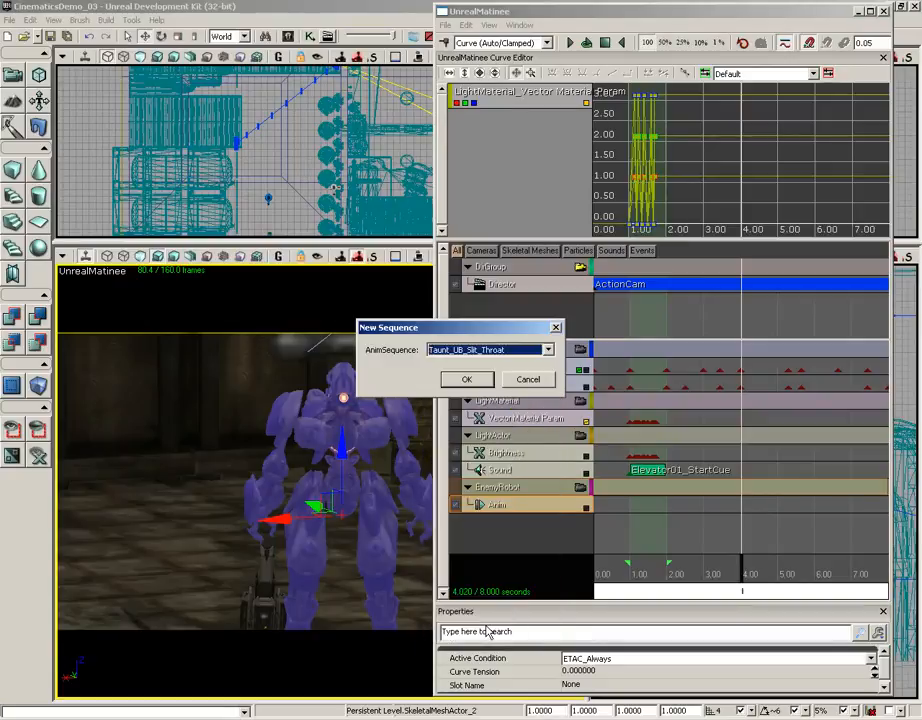
left_click(470, 380)
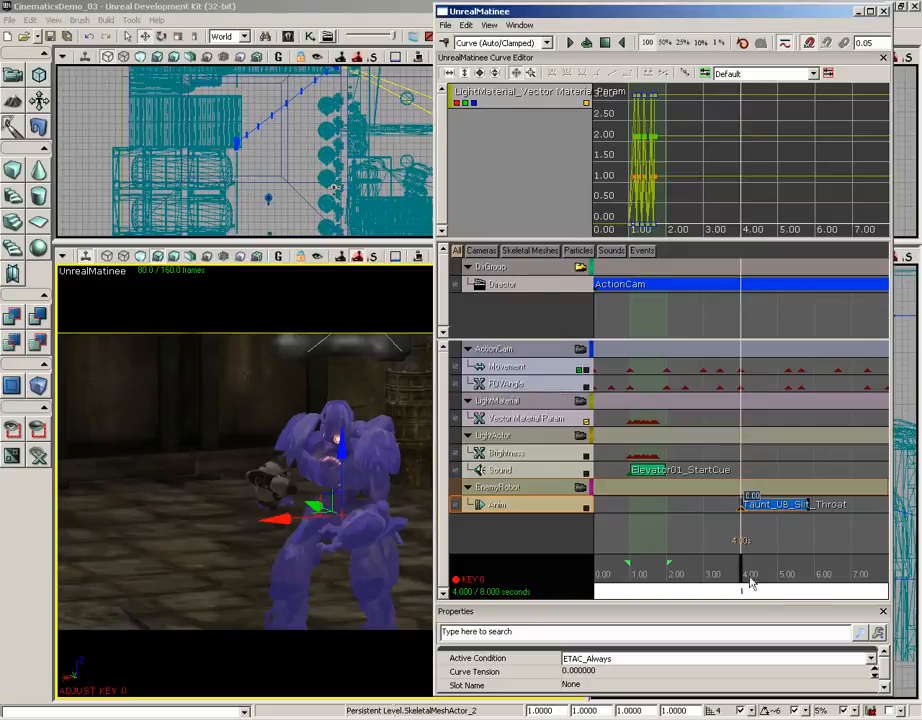
Scrub through the taunt to check its timing and move its key to 3.85 seconds on the Anim track
left_click_drag(751, 583, 768, 552)
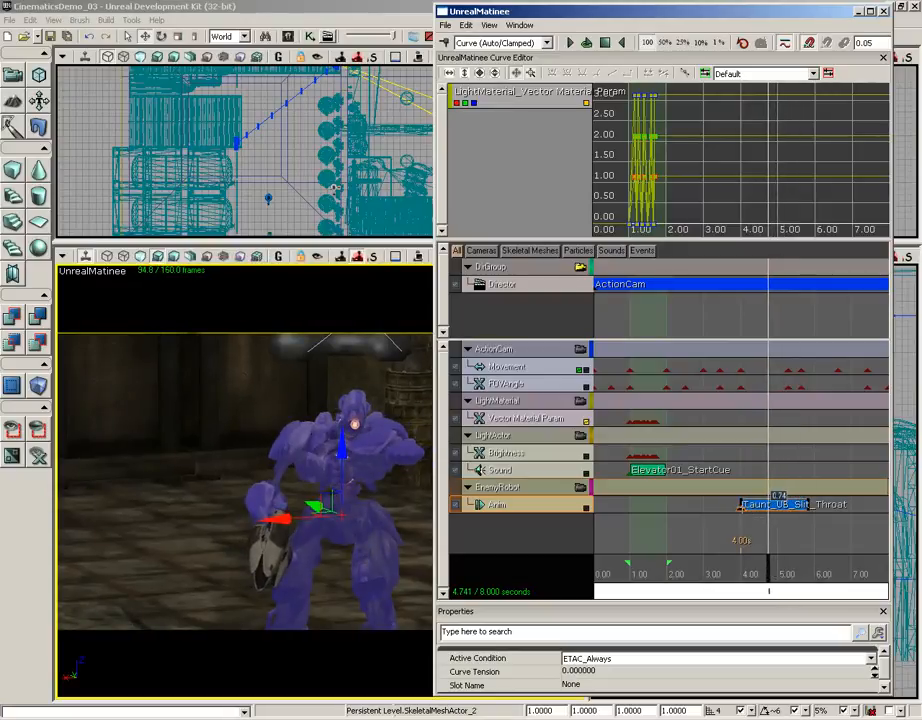
left_click_drag(764, 592, 750, 572)
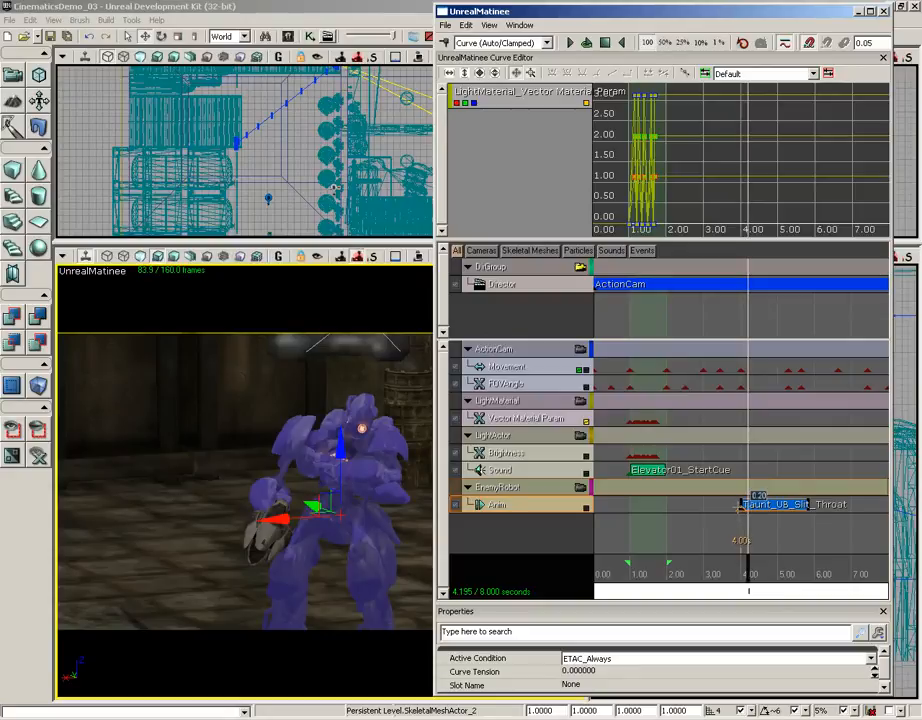
left_click_drag(741, 507, 735, 507)
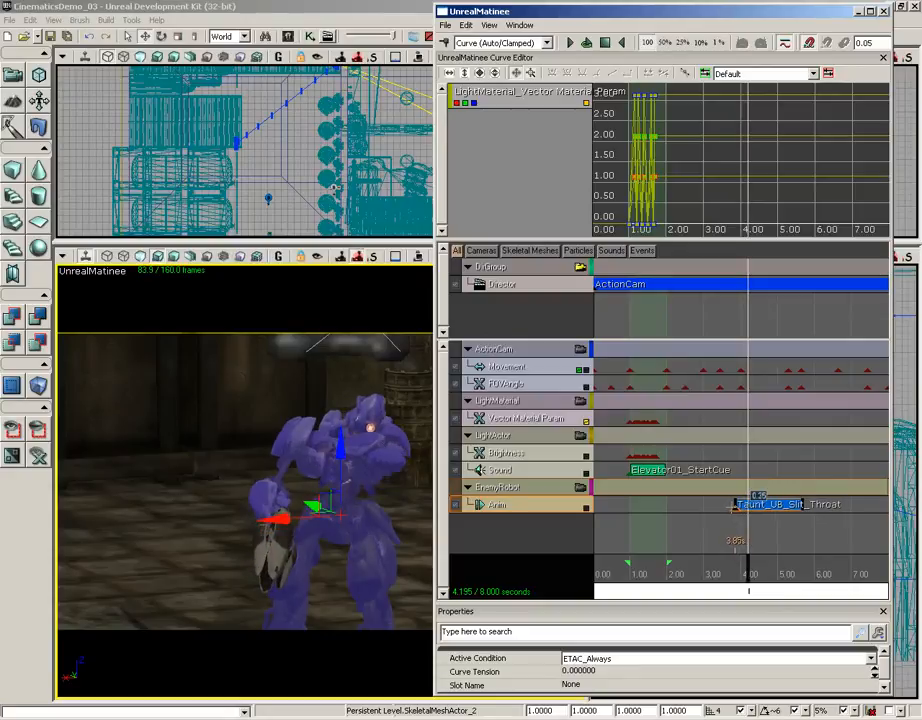
left_click_drag(750, 568, 738, 568)
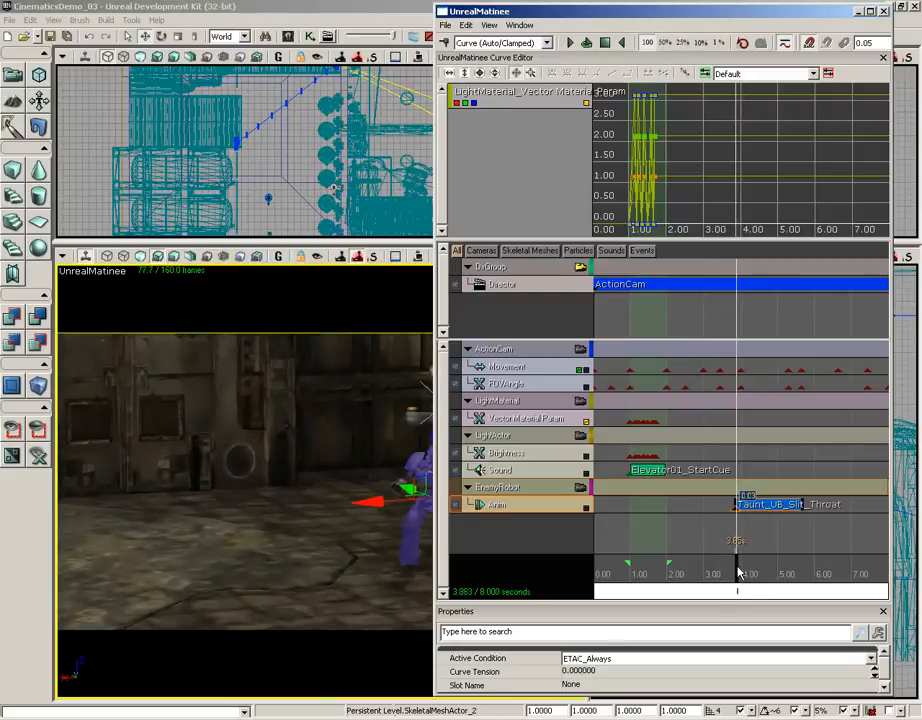
Move the Matinee window clear of the perspective viewport and scrub across the taunt's start to about 4.16 seconds
left_click_drag(549, 12, 706, 12)
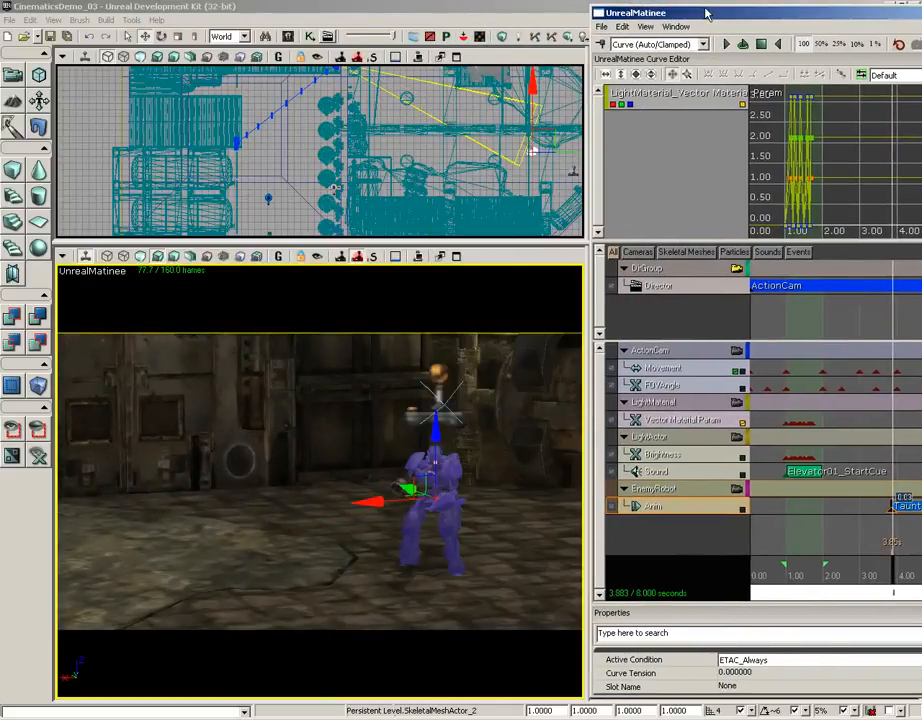
scroll(805, 452, "down", 4)
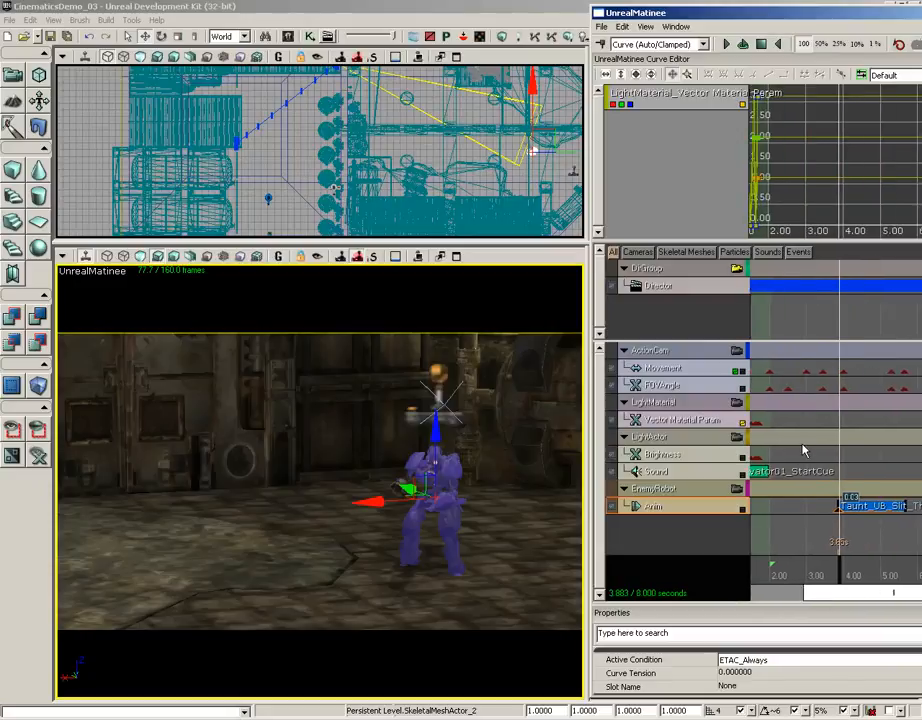
mouse_move(827, 567)
left_mouse_down()
mouse_move(866, 575)
mouse_move(813, 574)
mouse_move(832, 573)
left_mouse_up()
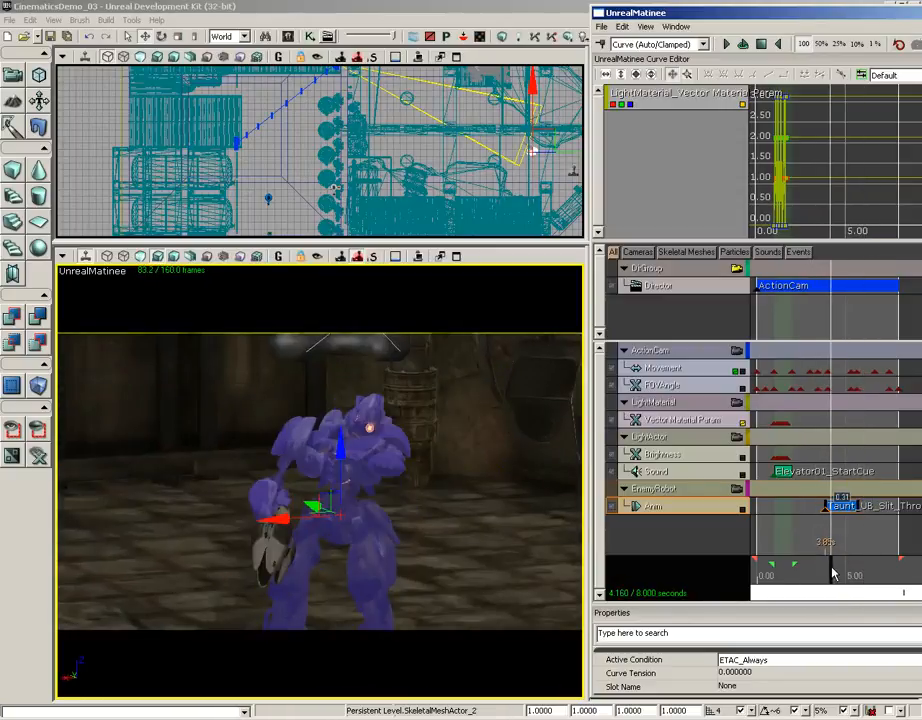
Release the director camera view, scrub the robot's taunt to about 5.6 seconds from a free viewpoint, and lock the camera view again
left_click(737, 270)
left_click_drag(415, 547, 402, 527)
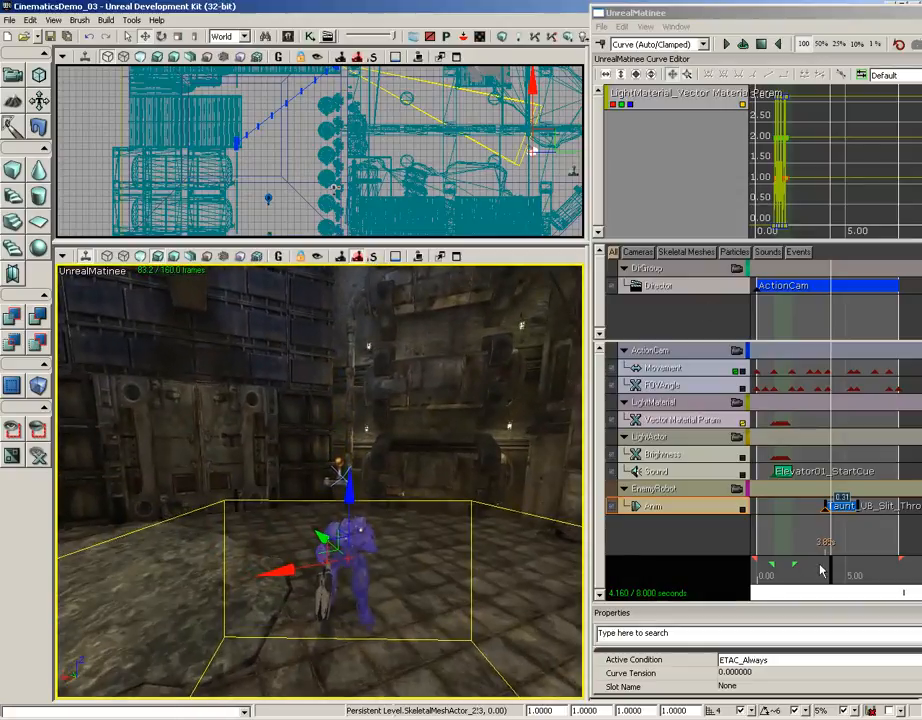
left_click_drag(831, 576, 858, 570)
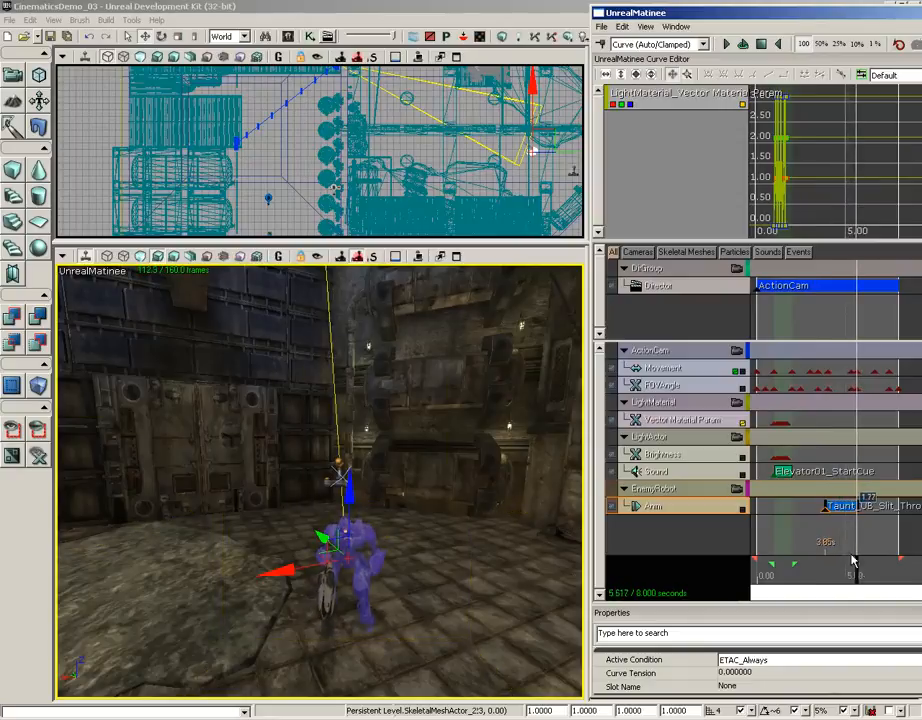
left_click(738, 271)
Play the whole Matinee sequence from the start with the perspective viewport in Game View
left_click(761, 45)
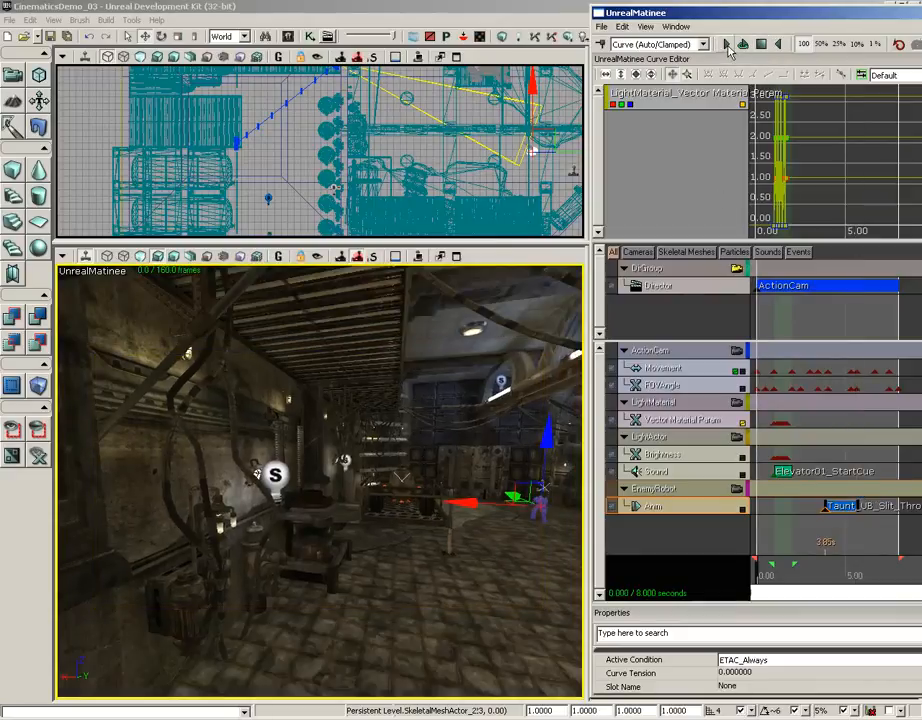
left_click(727, 45)
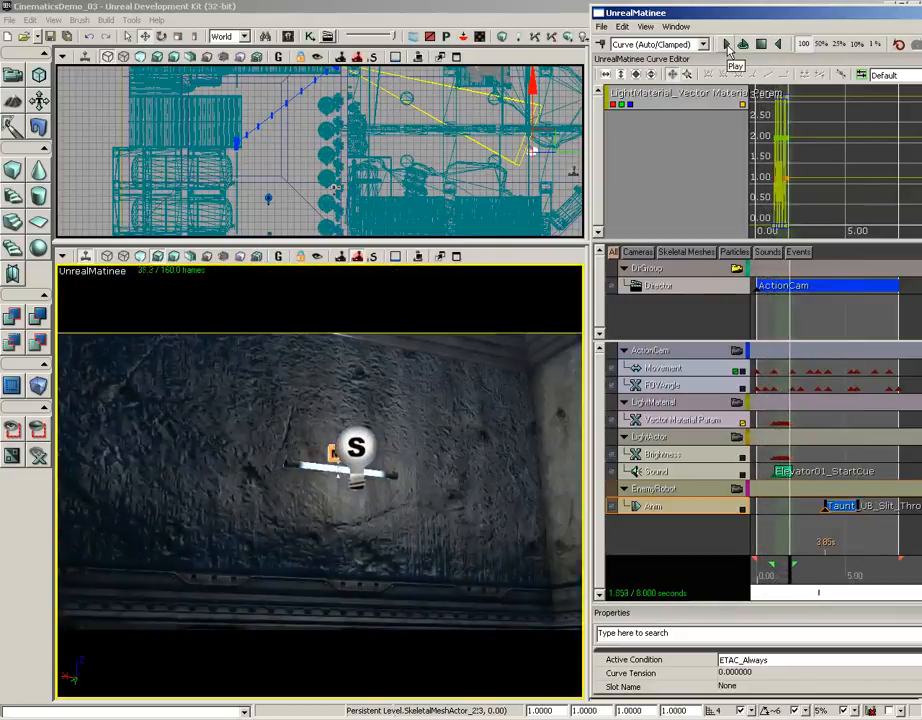
double_click(760, 45)
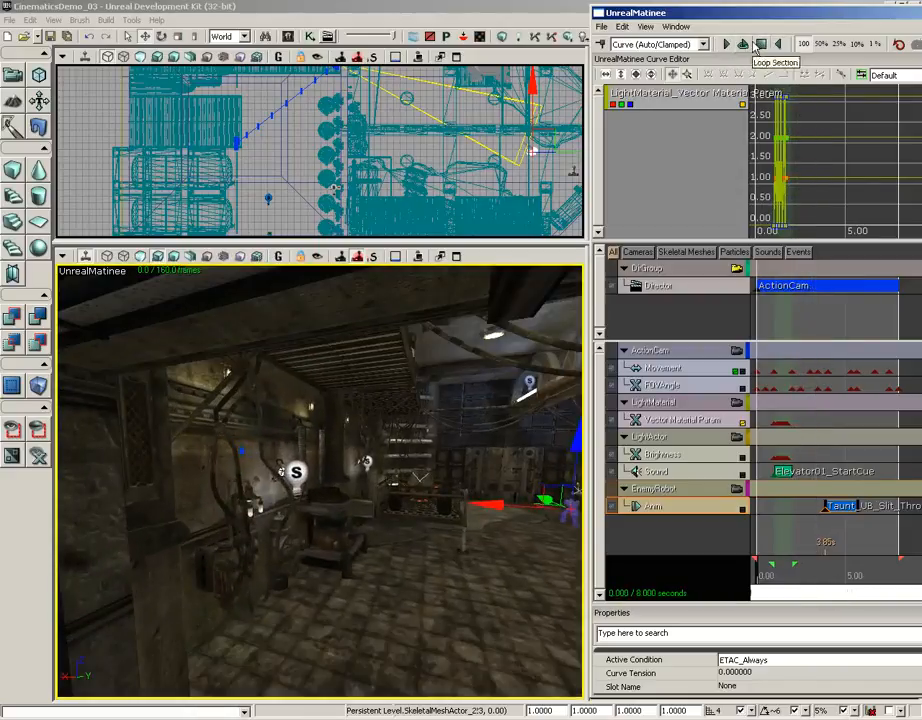
left_click(280, 257)
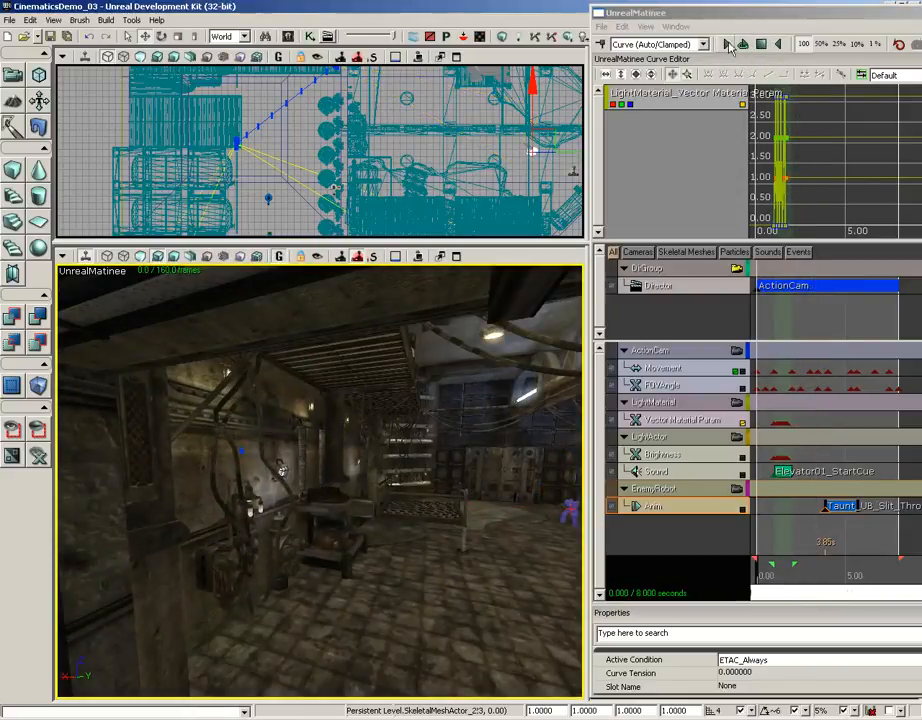
left_click(728, 45)
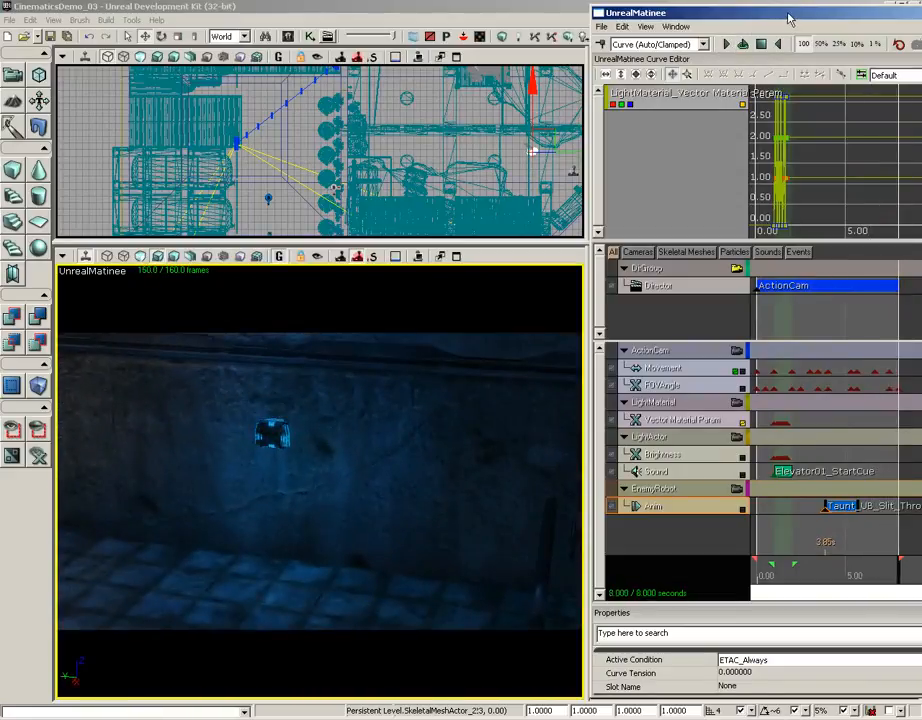
Reposition the Matinee window and search all asset types in the Content Browser for "corrupt"
left_click_drag(789, 18, 650, 8)
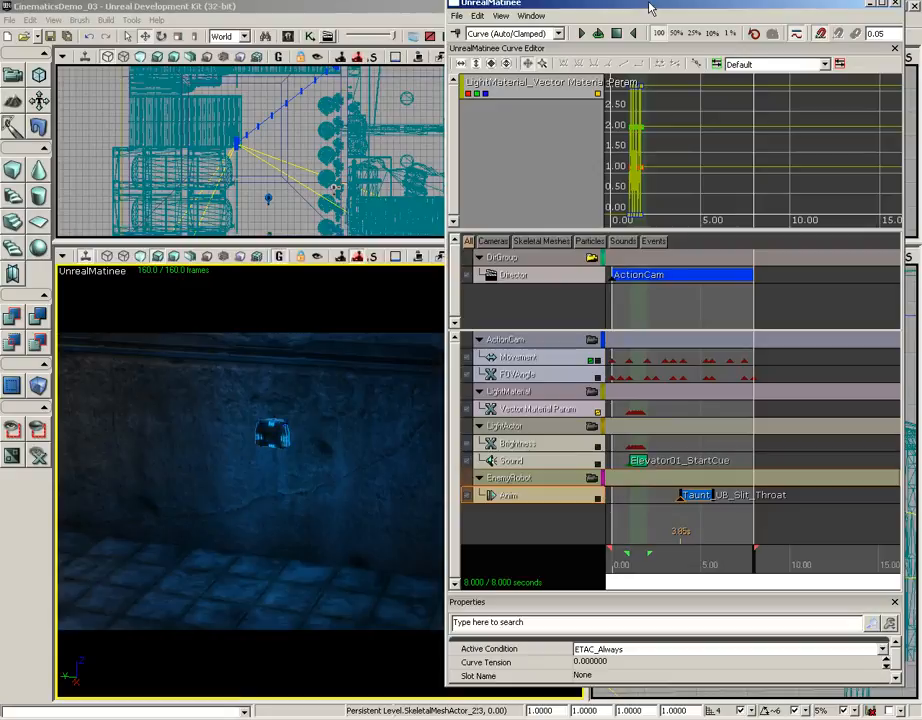
left_click_drag(613, 11, 683, 20)
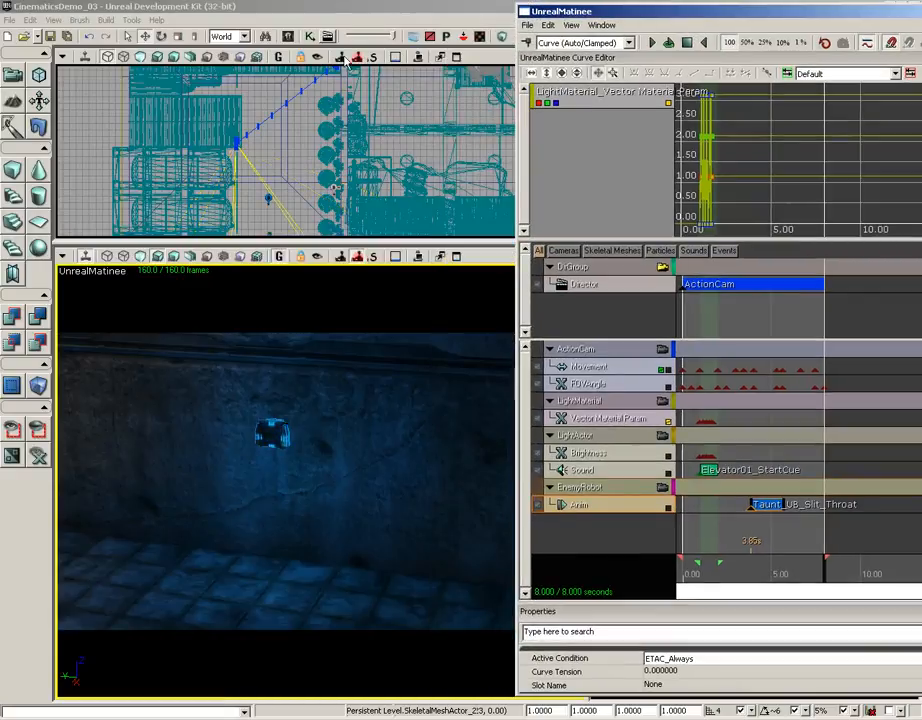
left_click(289, 37)
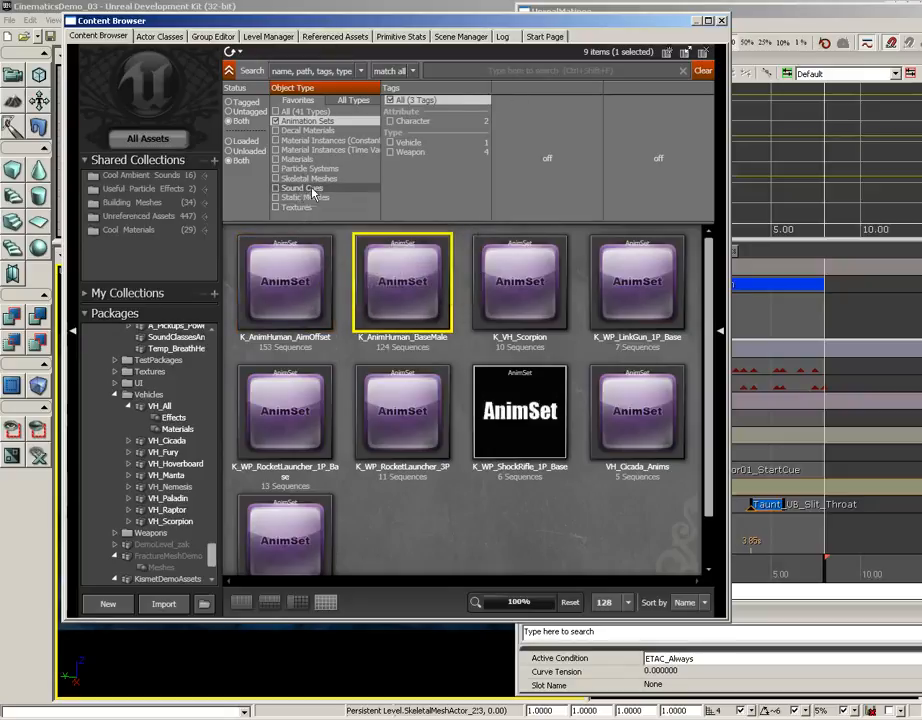
left_click(285, 111)
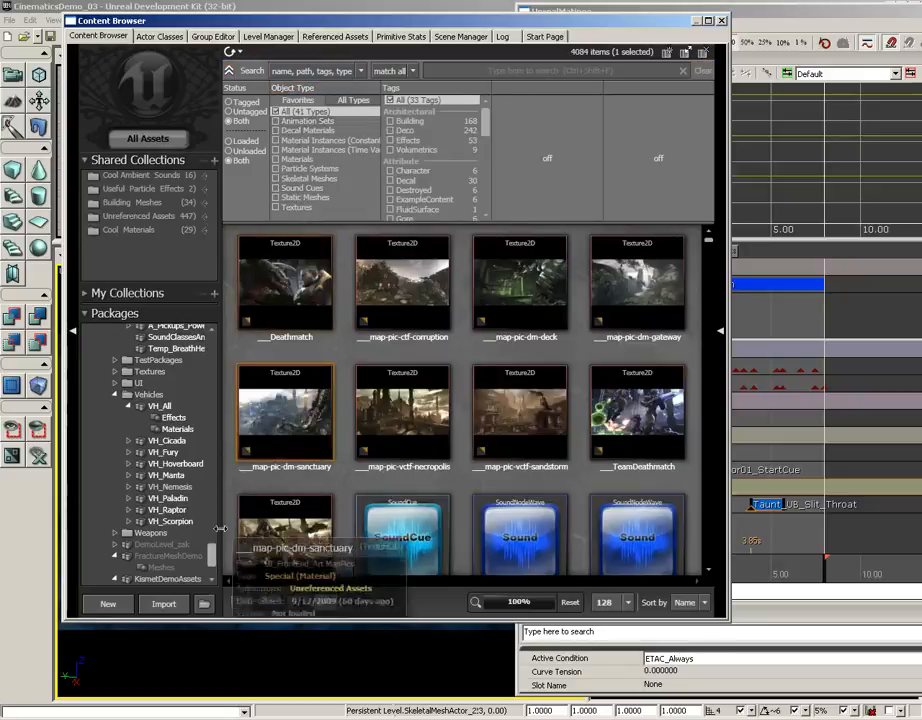
scroll(184, 543, "down", 2)
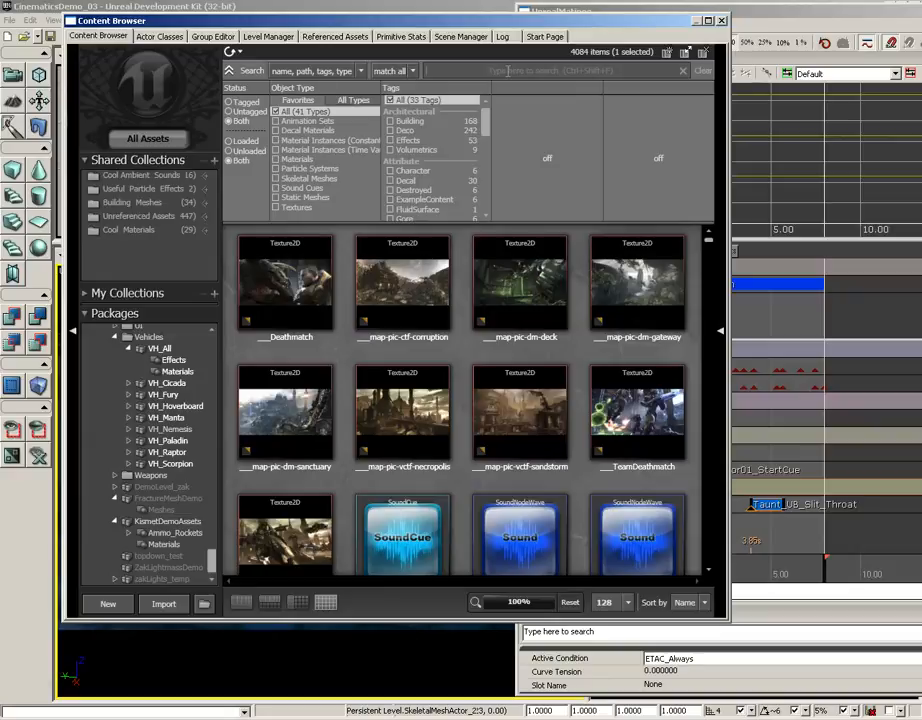
left_click(508, 71)
type("corrupt")
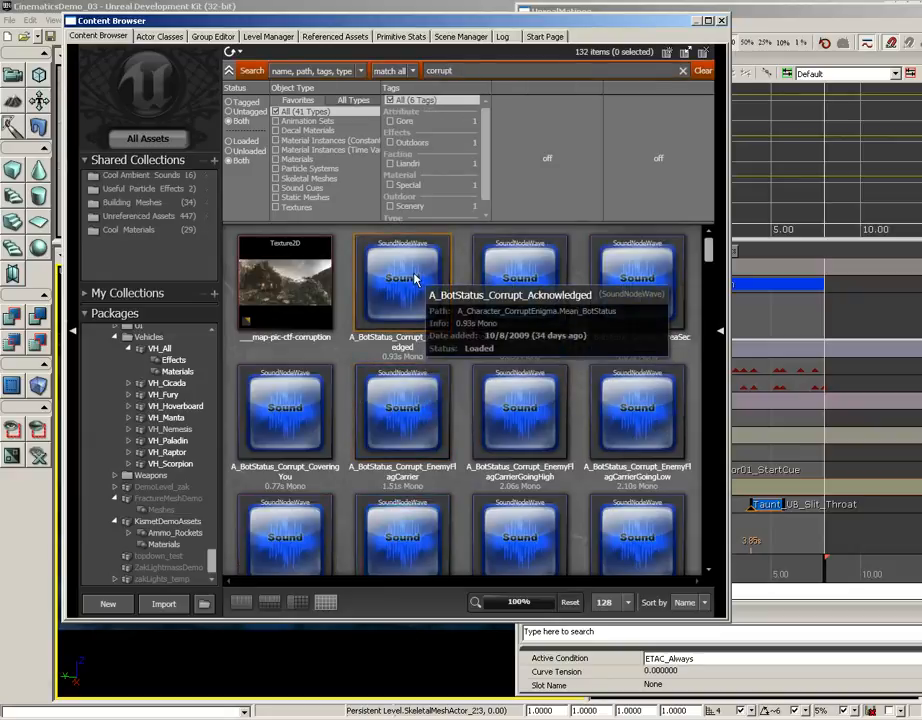
Look through the "corrupt" search results and locate the A_BotStatus_Corrupt_UnitInPosition sound wave
left_click(414, 282)
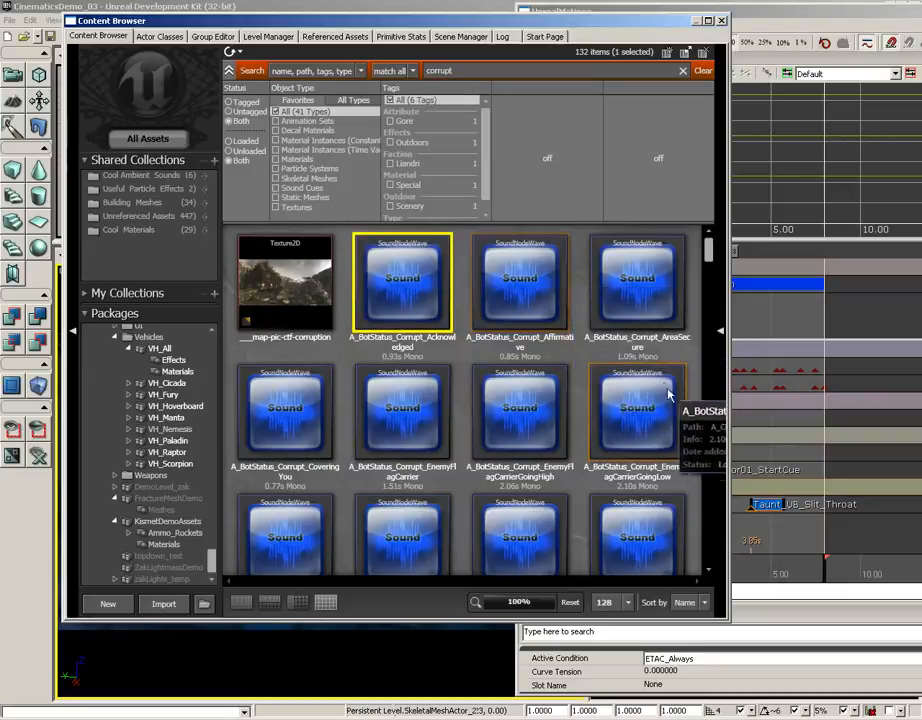
left_click_drag(710, 250, 710, 288)
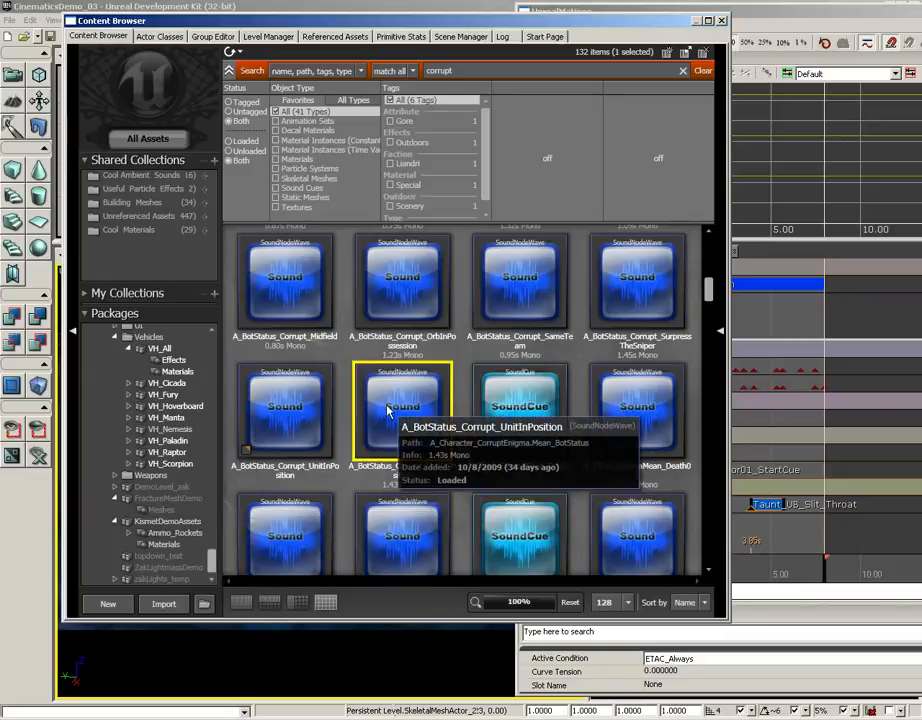
Show the KismetDemoAssets package without the "corrupt" search filter and select the BotVoiceCue sound cue
left_click(176, 522)
left_click(175, 533)
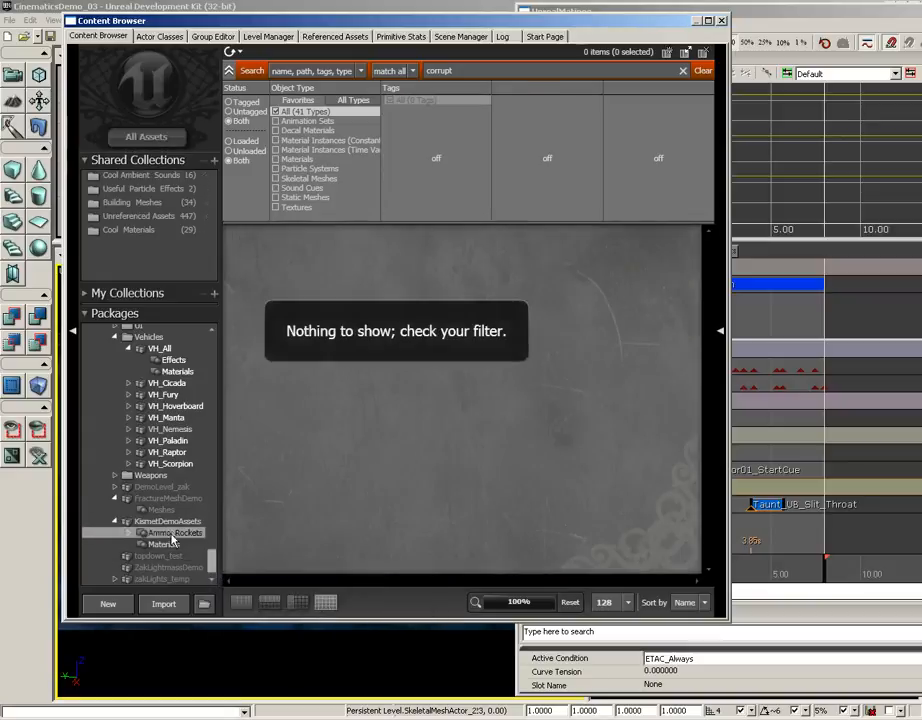
left_click(170, 522)
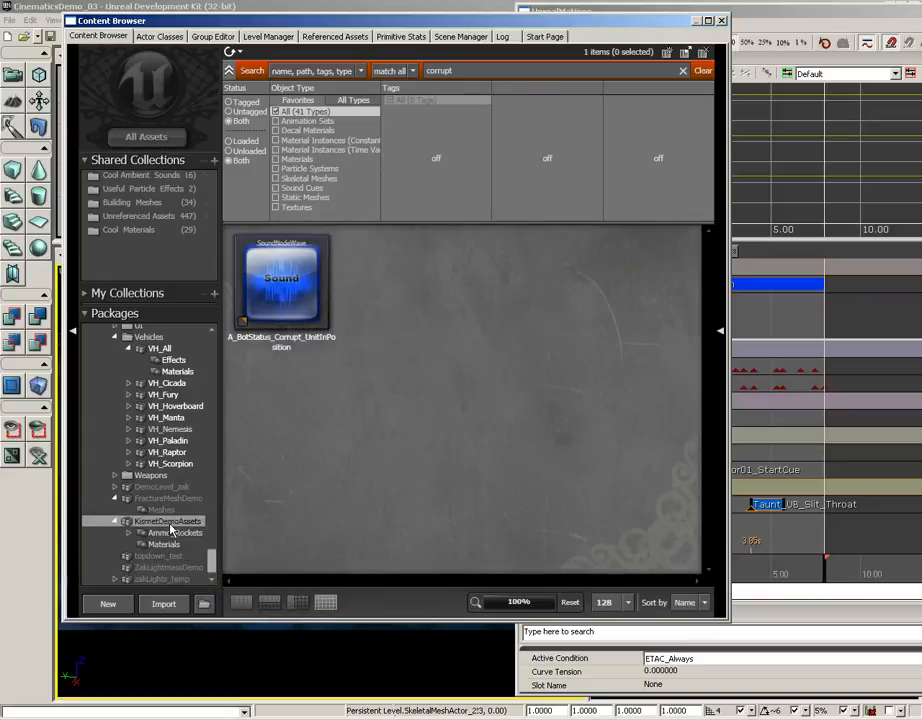
left_click(705, 70)
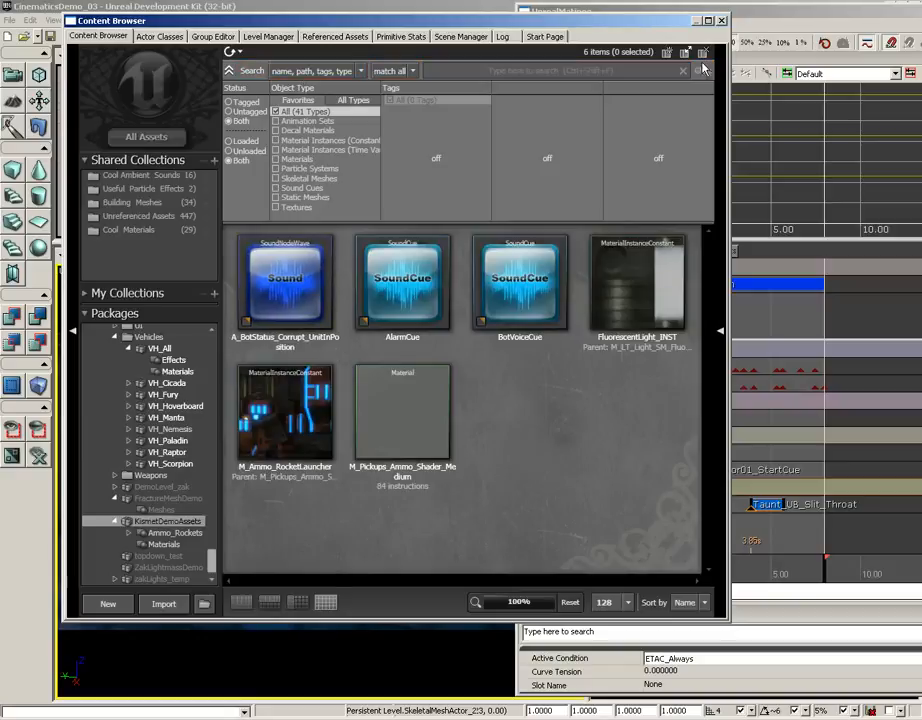
left_click(510, 300)
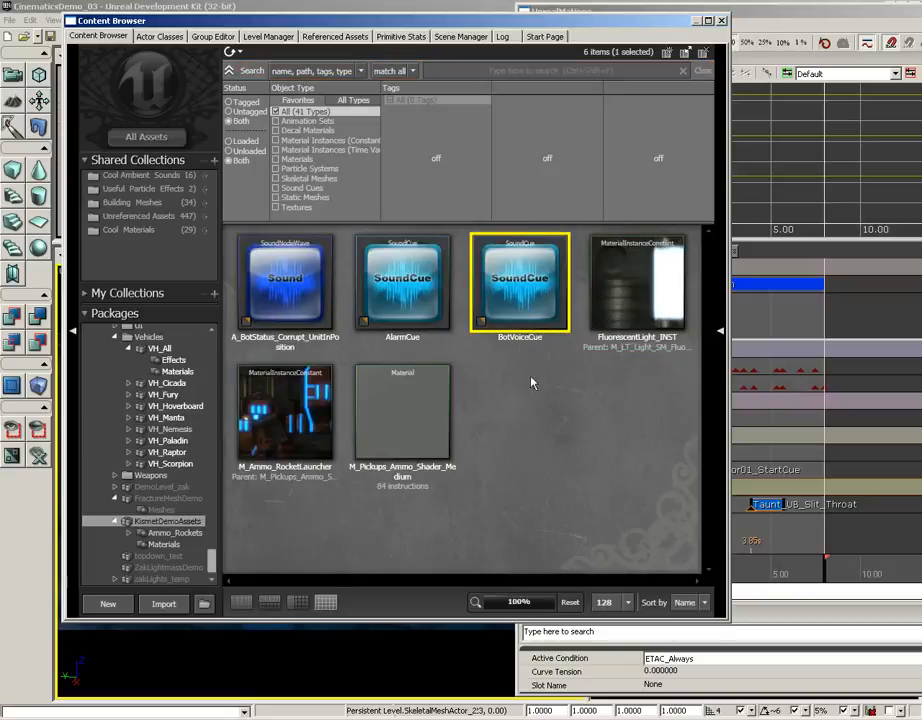
right_click(497, 413)
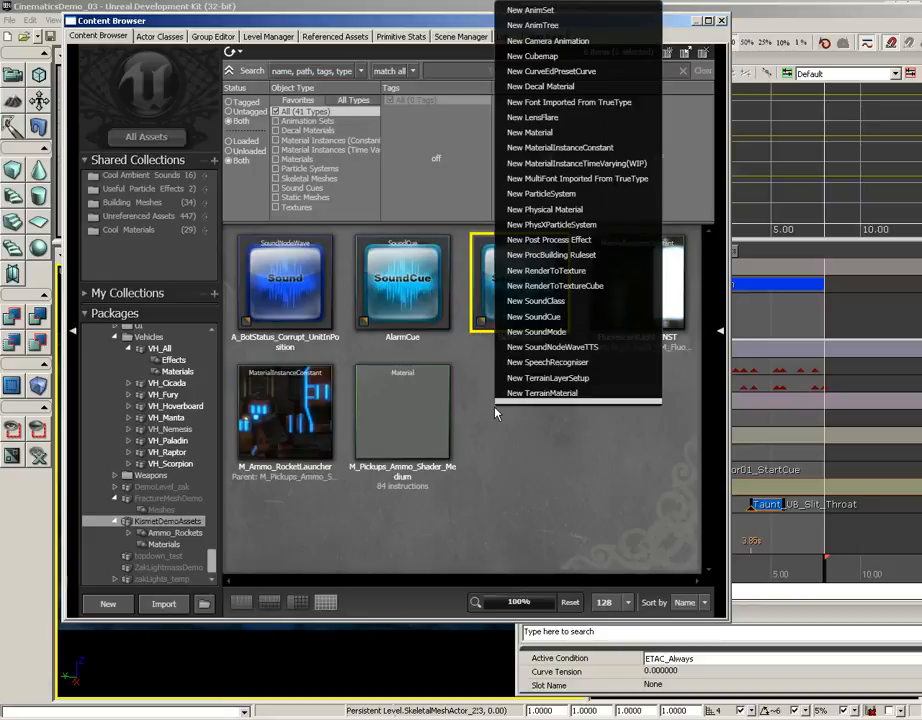
mouse_move(536, 402)
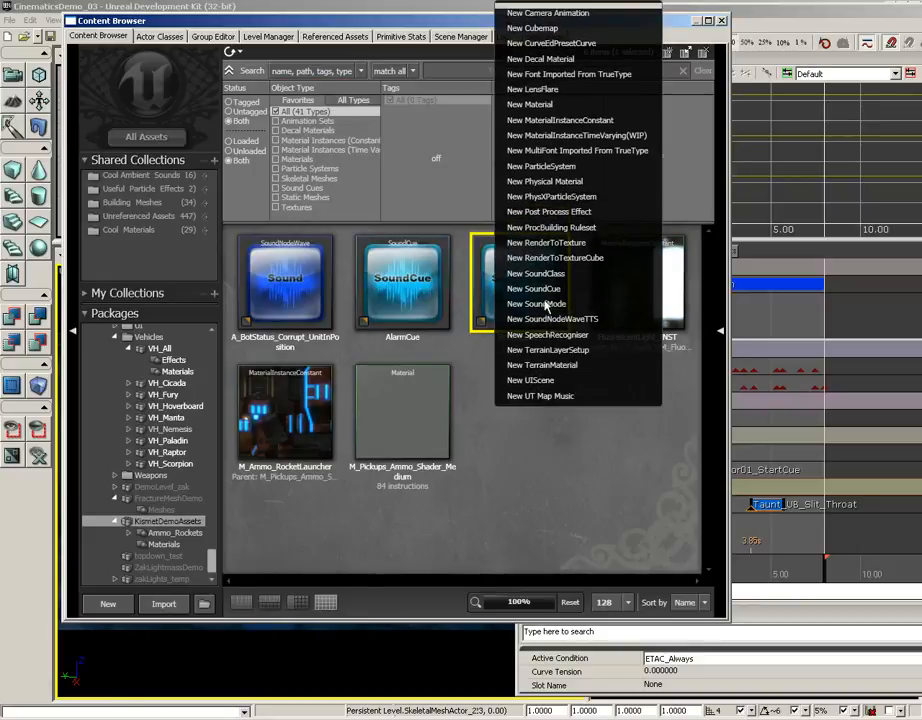
left_click(546, 482)
Open BotVoiceCue in the Sound Cue Editor, examine the properties of the cue and its sound wave node, and close the editor
left_click(507, 281)
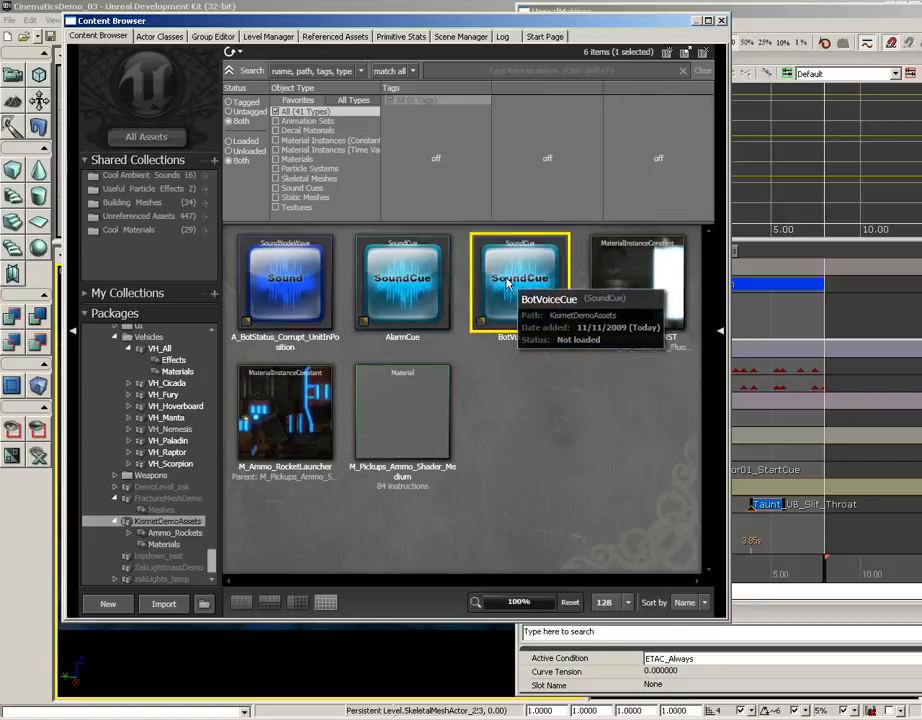
right_click(507, 283)
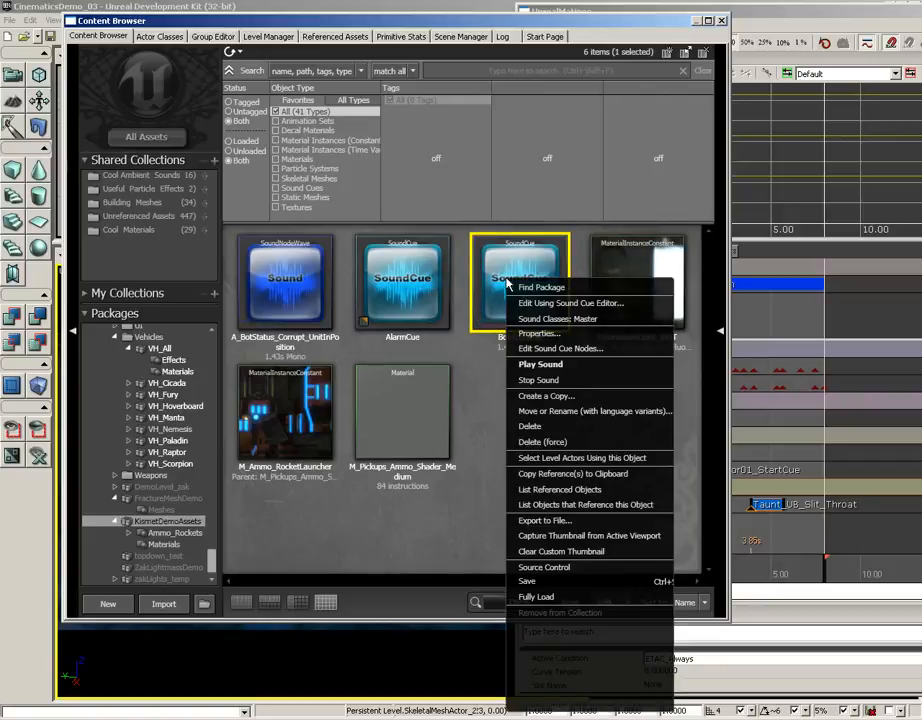
left_click(560, 304)
left_click_drag(565, 311, 615, 310)
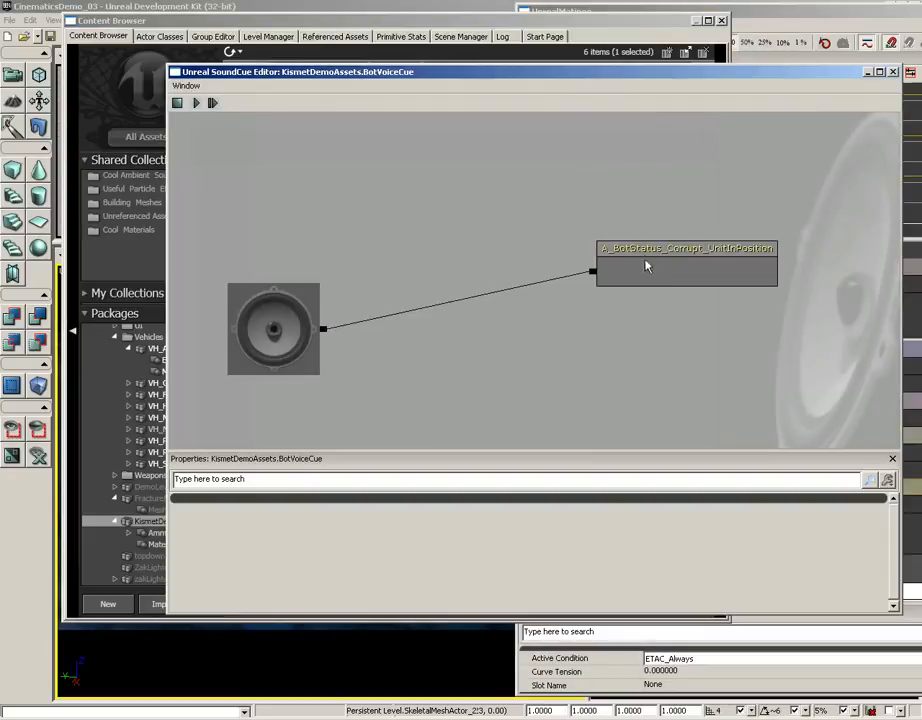
right_click(616, 182)
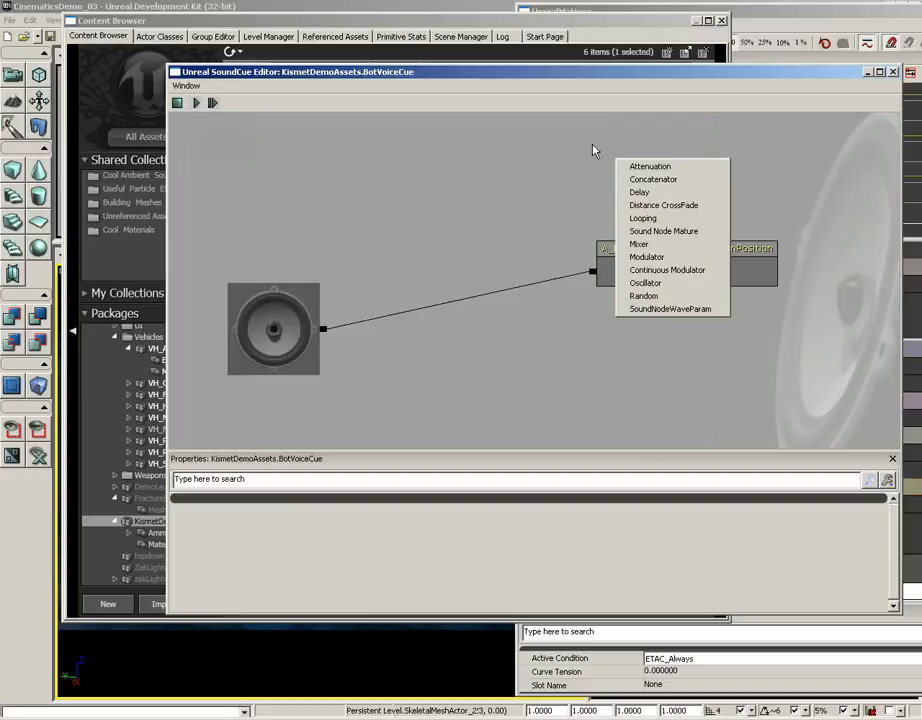
left_click(593, 150)
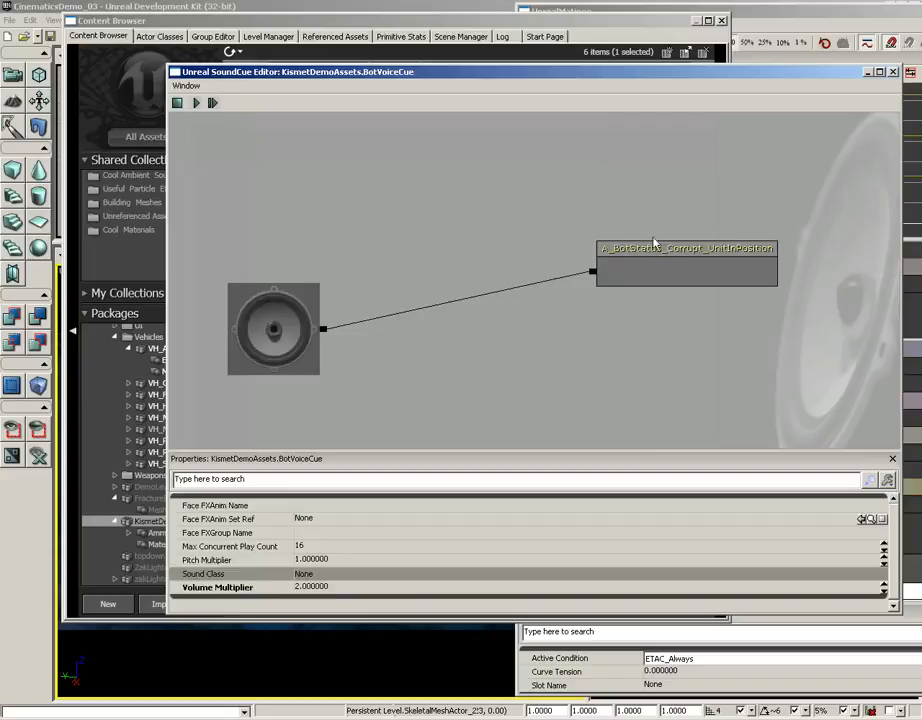
left_click(606, 278)
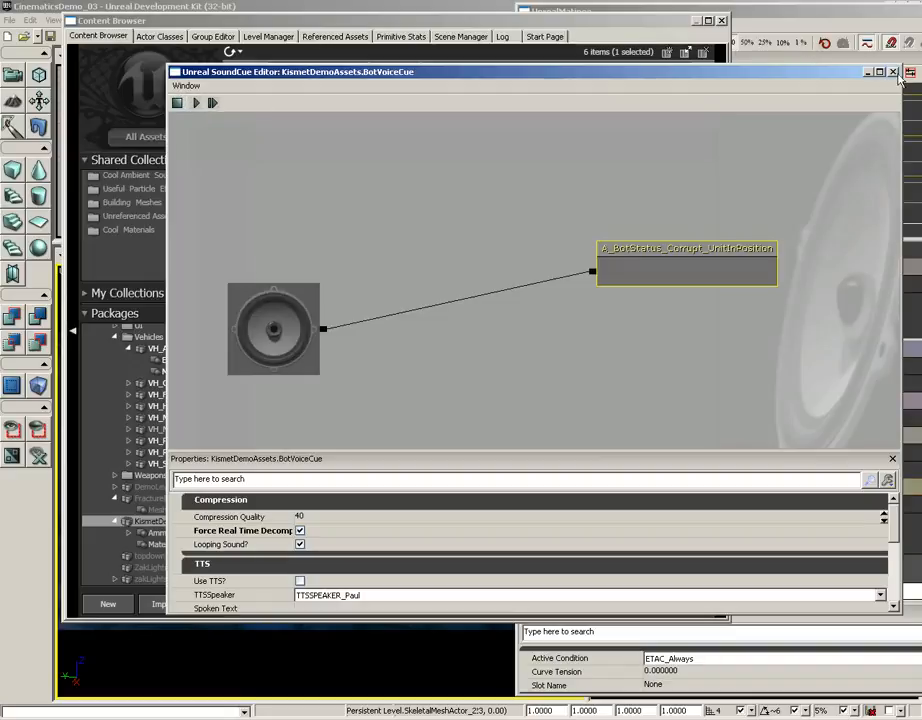
left_click(893, 72)
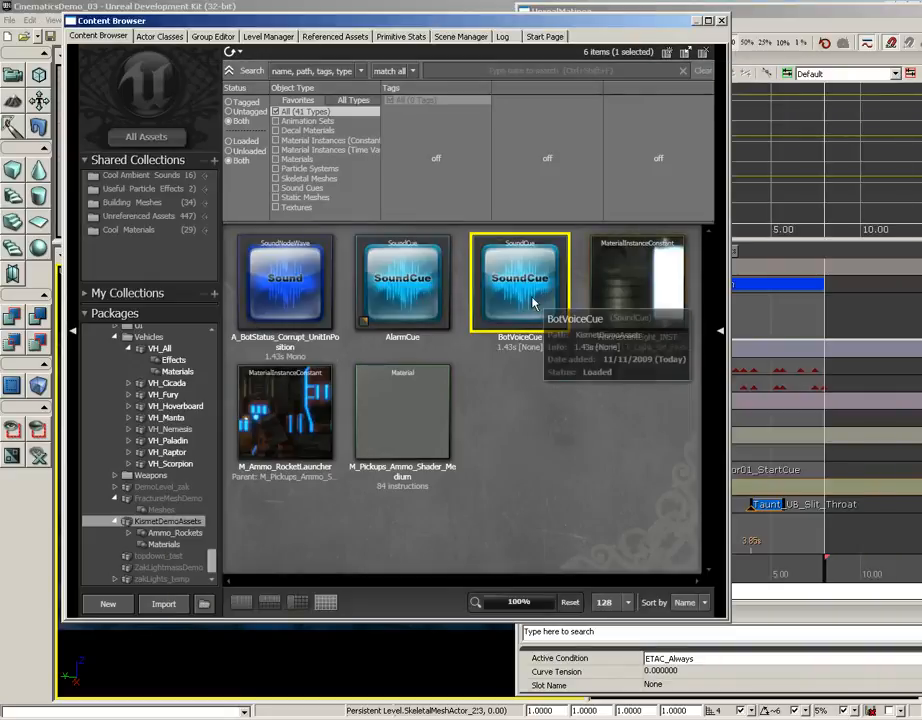
Close the Content Browser and scrub the Matinee timeline back to about 3.63 seconds, just before the robot's taunt
left_click(721, 21)
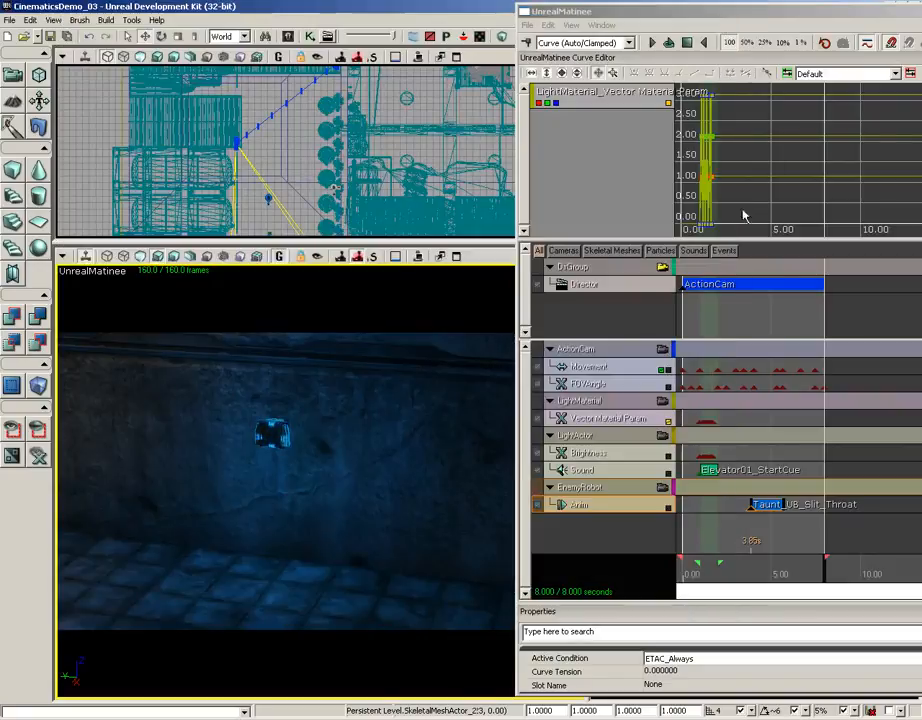
left_click_drag(824, 582, 755, 576)
mouse_move(755, 570)
left_mouse_down()
mouse_move(774, 571)
mouse_move(747, 575)
left_mouse_up()
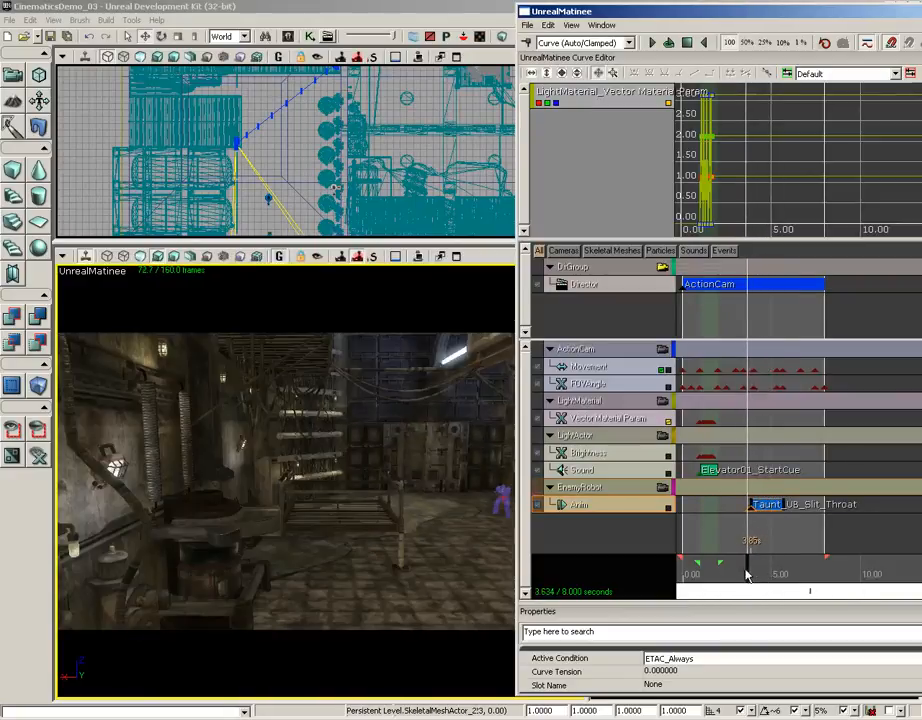
Add a new Sound track to the EnemyRobot group in Matinee
left_click(598, 490)
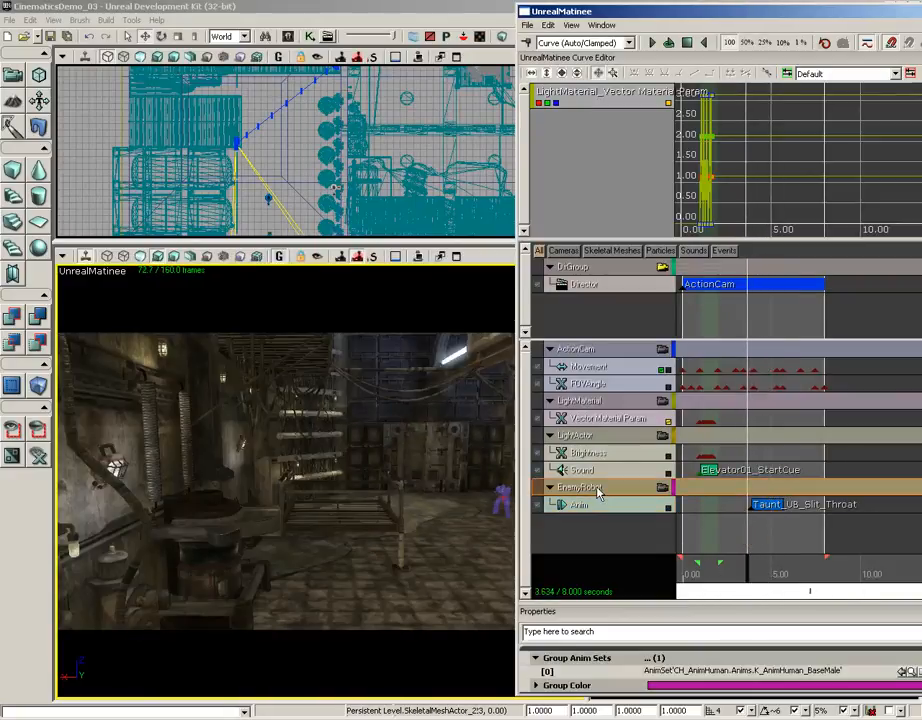
right_click(598, 490)
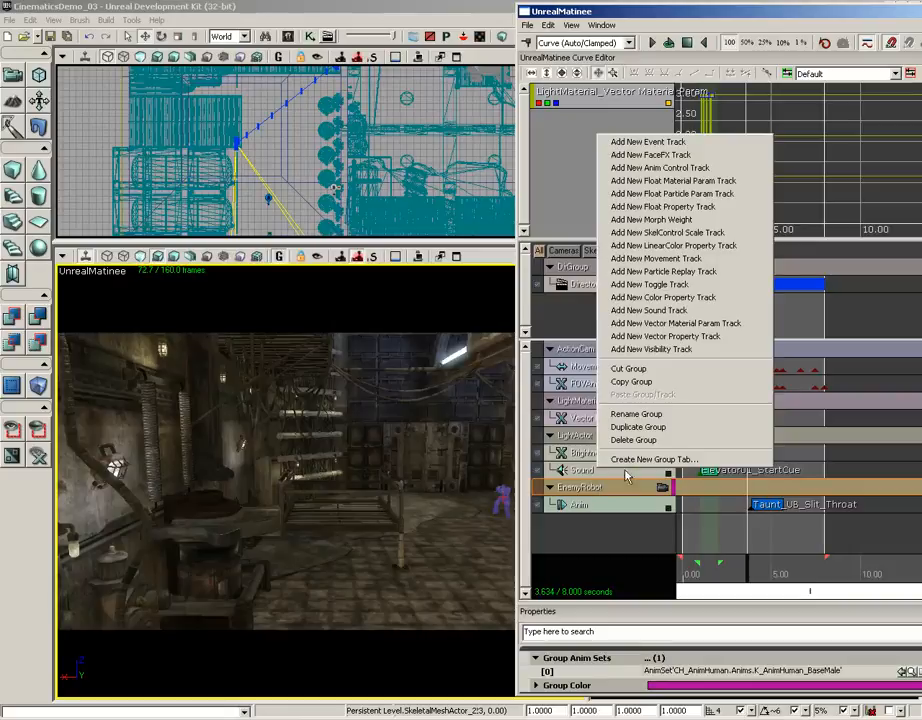
left_click(645, 310)
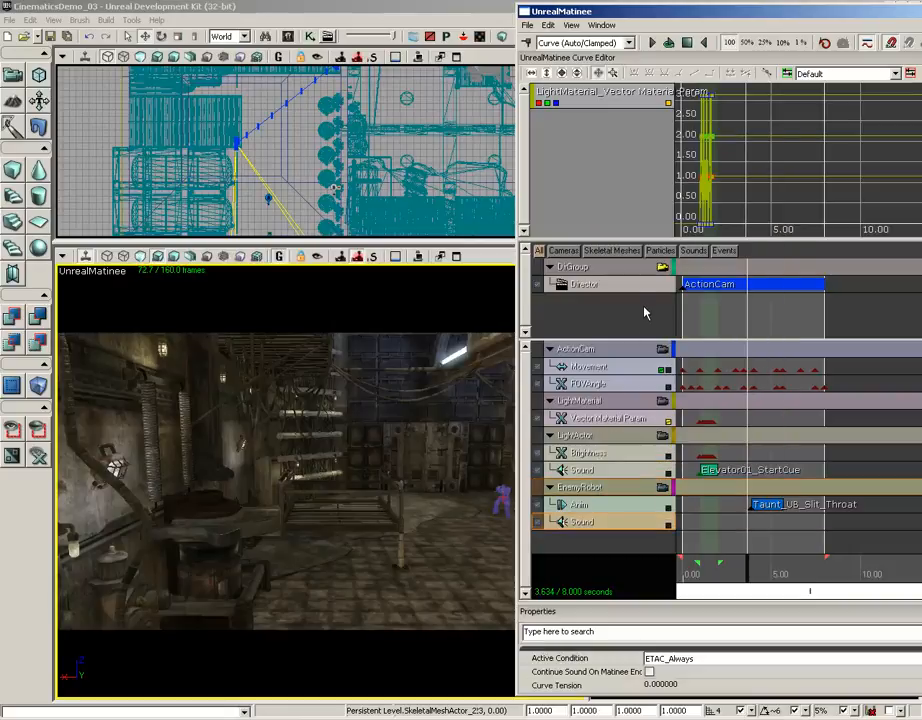
Place a BotVoiceCue key on the EnemyRobot Sound track at 3.90 seconds, near the start of the taunt
left_click(754, 573)
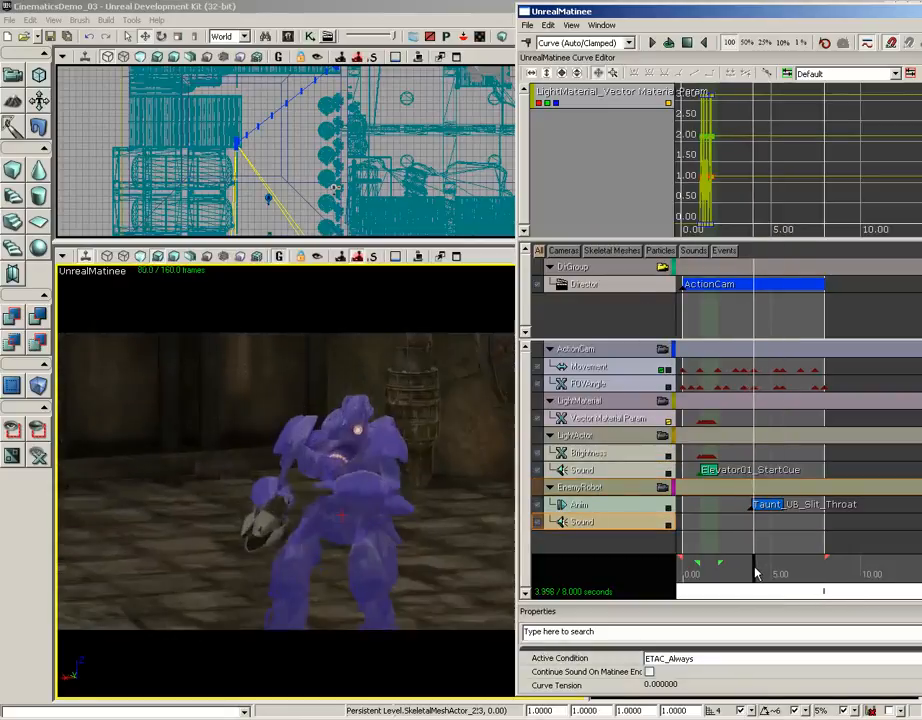
left_click_drag(754, 573, 753, 573)
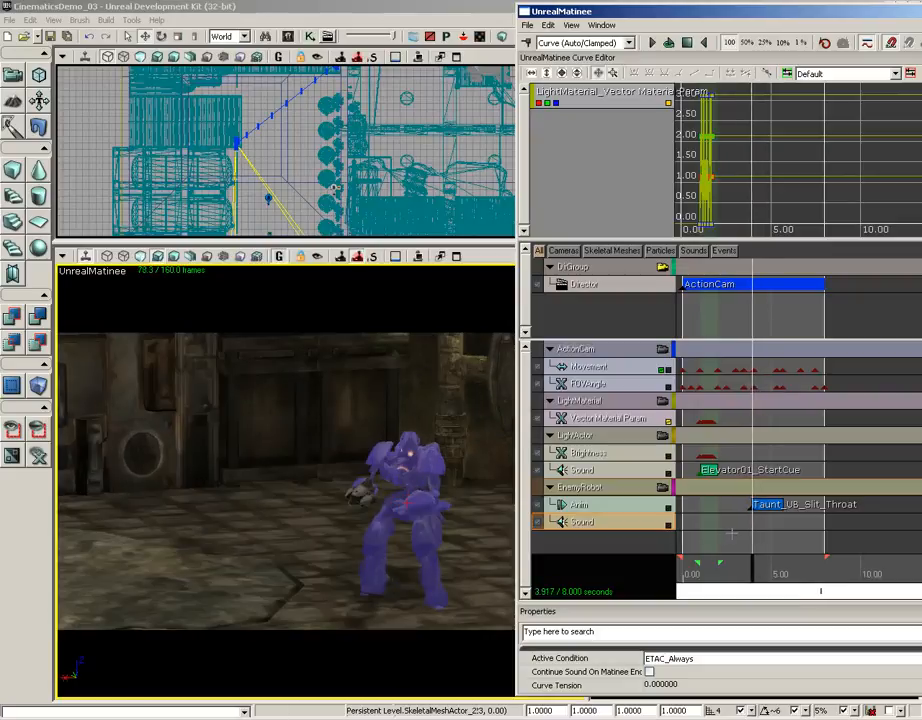
key("Return")
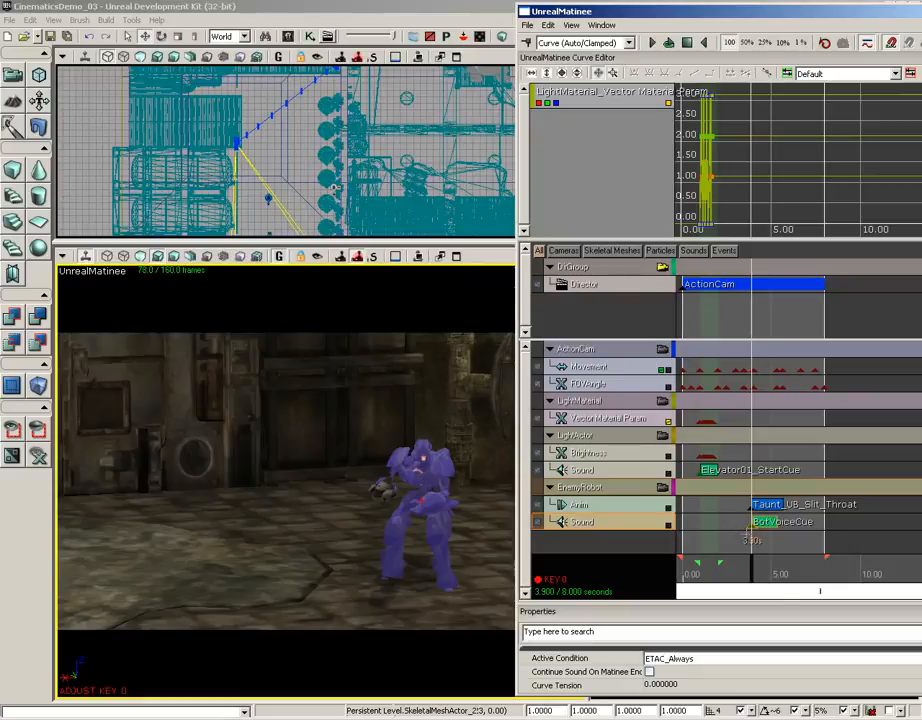
Play the whole Matinee sequence from the start to review the robot's voice, and rewind it to 0 seconds
left_click_drag(749, 571, 698, 572)
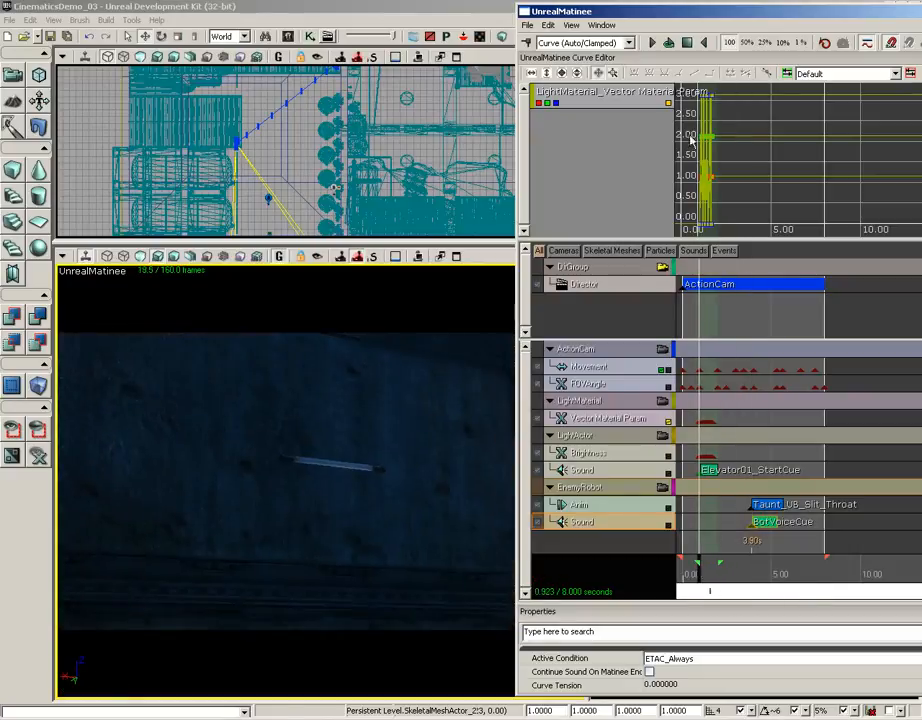
left_click(686, 45)
left_click(652, 43)
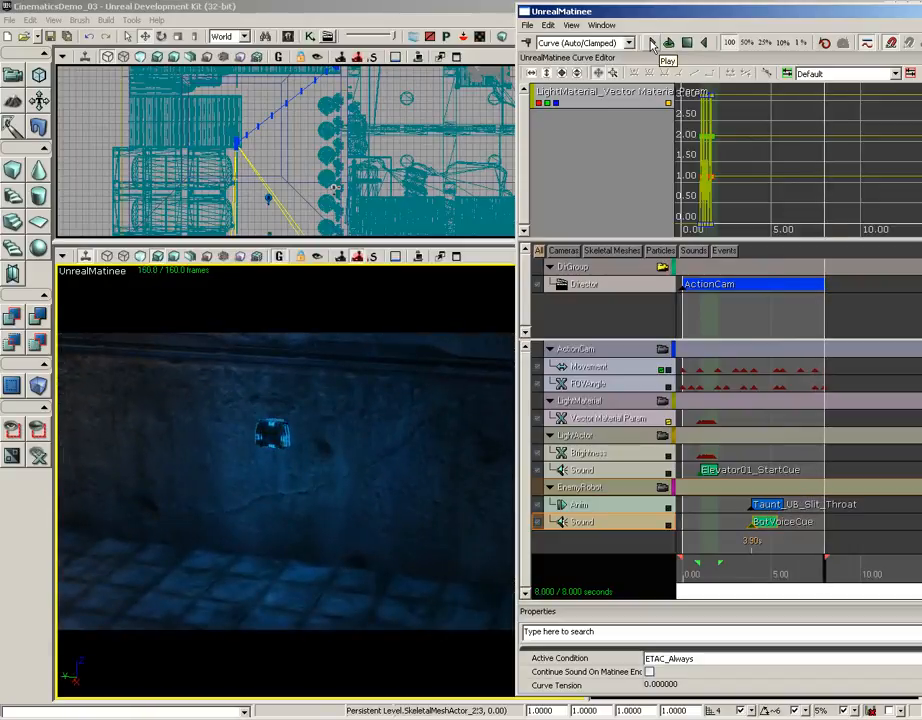
left_click(688, 44)
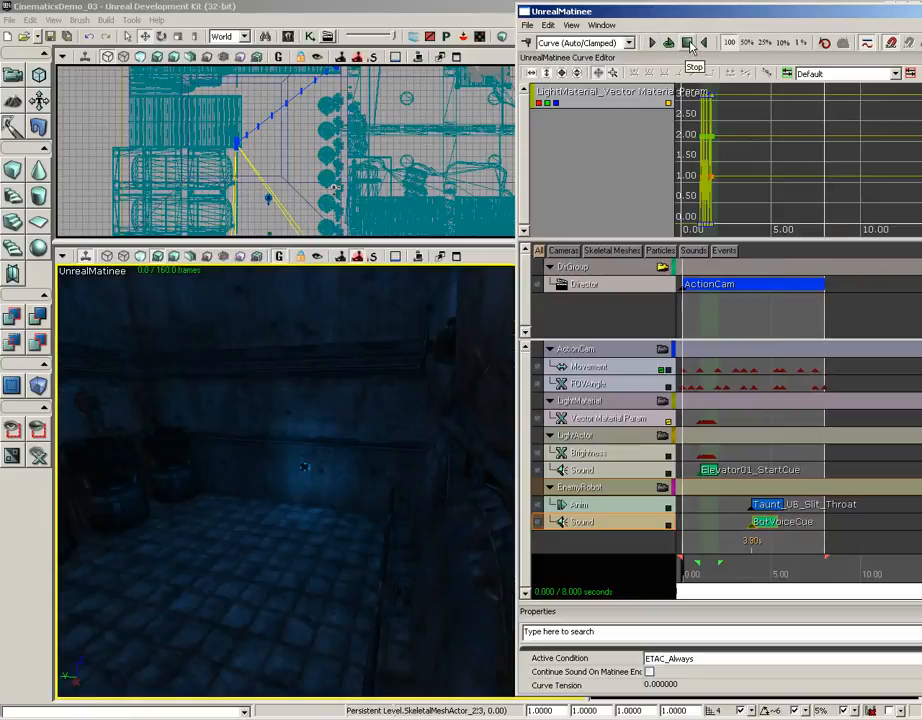
Bring the Matinee window fully into view and close the Matinee editor
left_click_drag(700, 14, 471, 15)
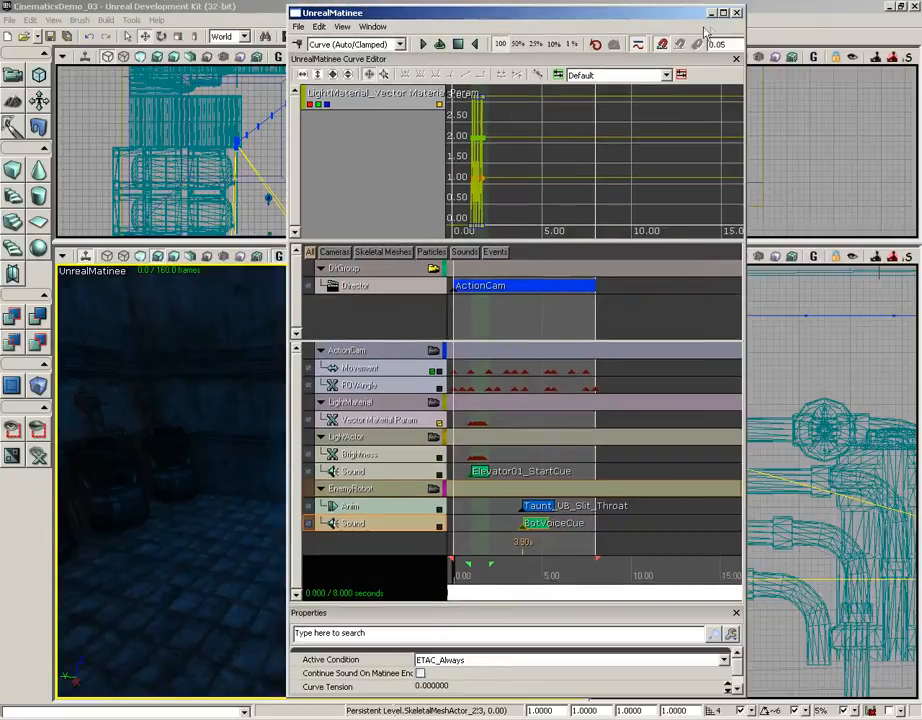
left_click(736, 13)
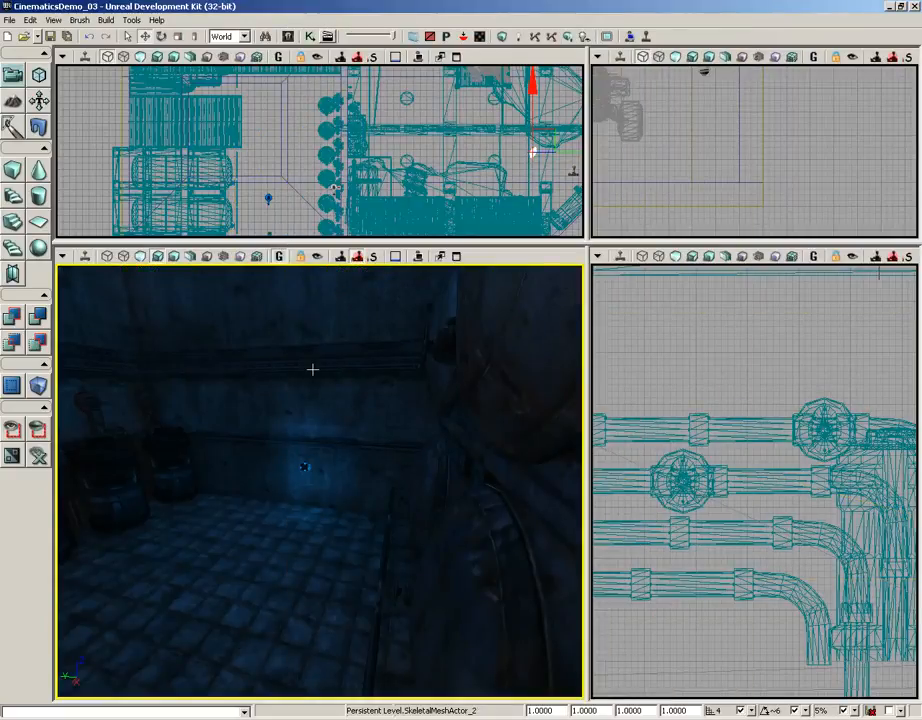